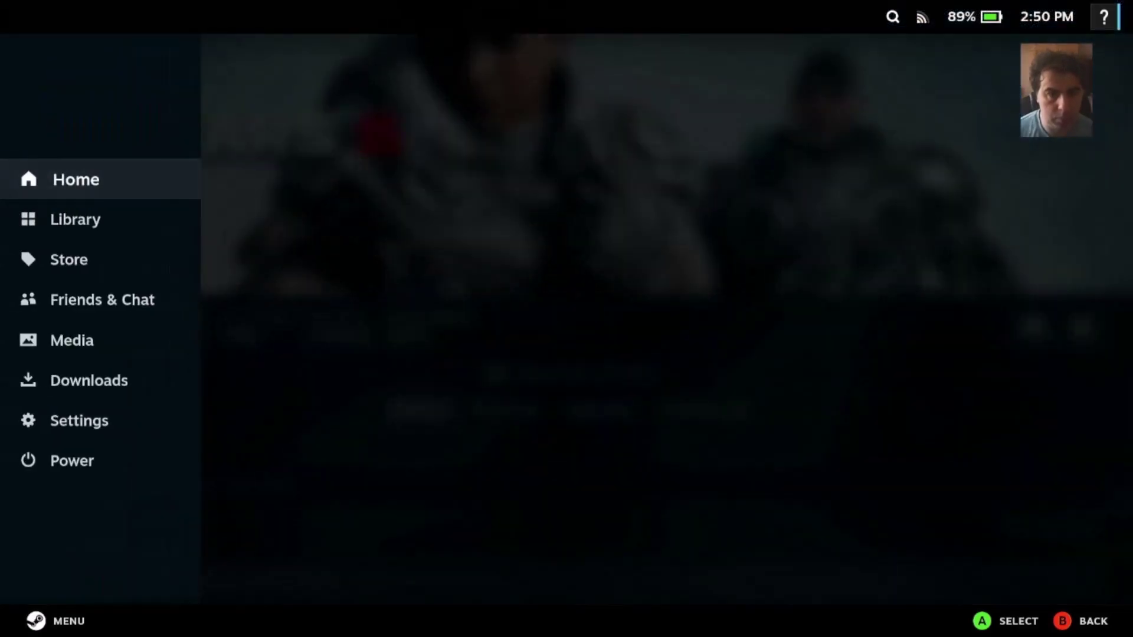
Switch the Steam Deck from Gaming Mode to the desktop.
{"action": "key", "text": "Down"}
{"action": "key", "text": "Down"}
{"action": "key", "text": "Down"}
{"action": "key", "text": "Down"}
{"action": "key", "text": "Down"}
{"action": "key", "text": "Down"}
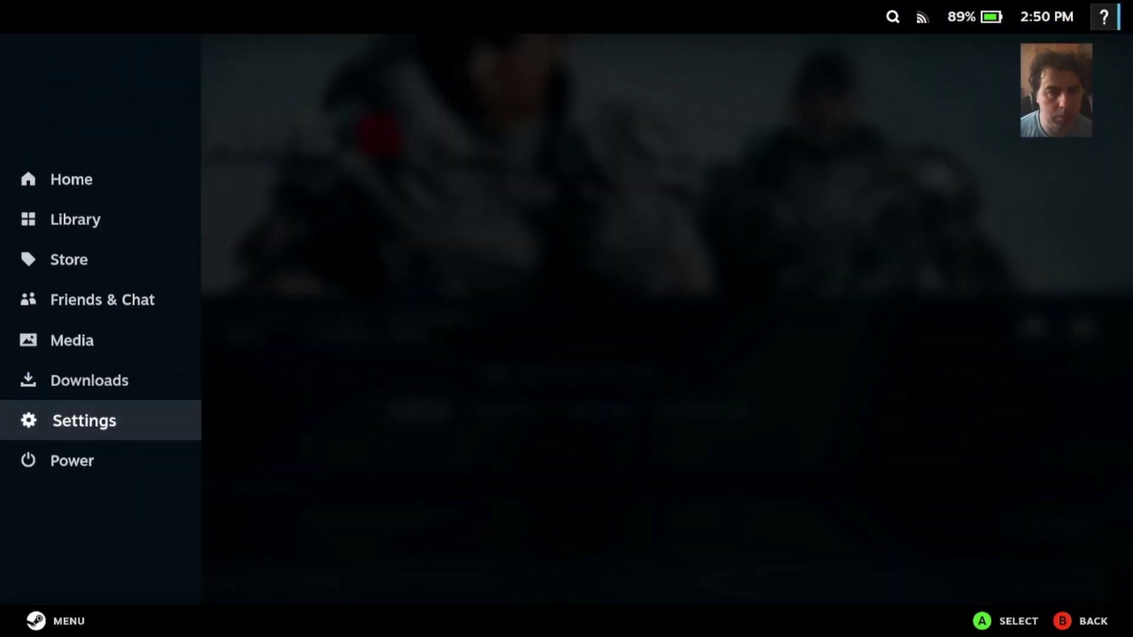
{"action": "key", "text": "Return"}
{"action": "key", "text": "Down"}
{"action": "key", "text": "Down"}
{"action": "key", "text": "Down"}
{"action": "key", "text": "Down"}
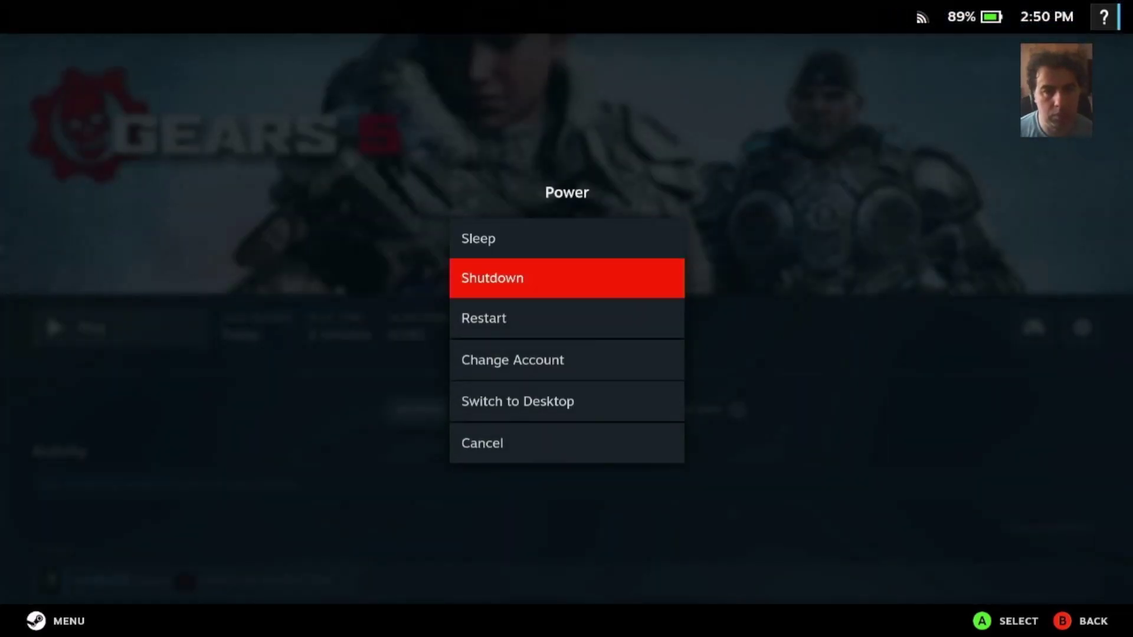
{"action": "key", "text": "Return"}
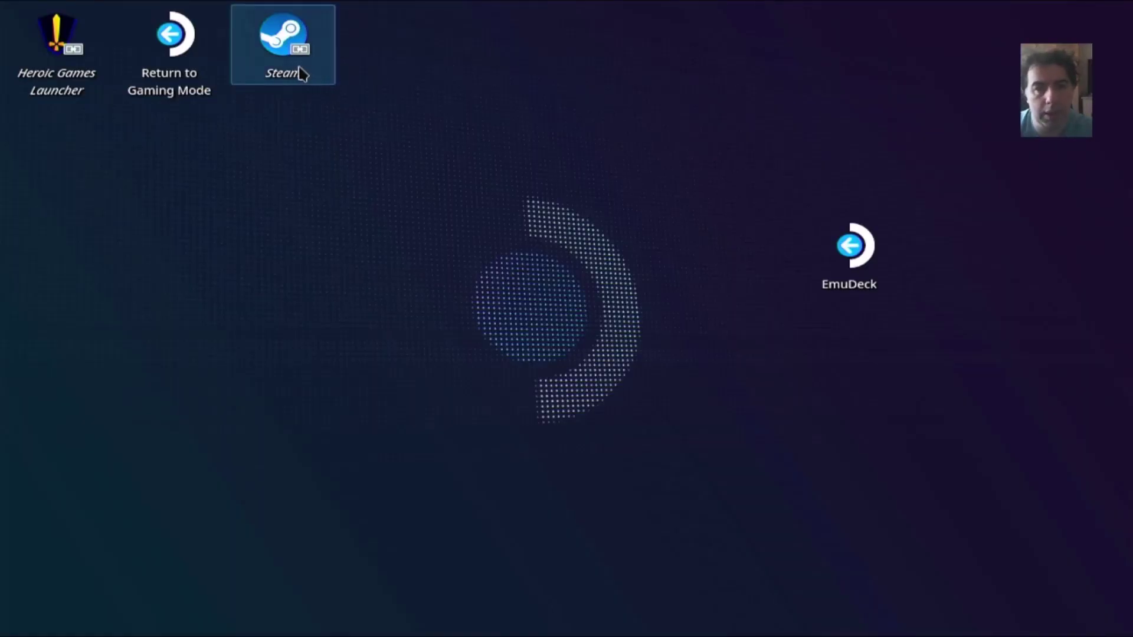
Launch Steam on the desktop and browse the local files of Gears 5 from its properties.
{"action": "left_click", "coordinate": [301, 72]}
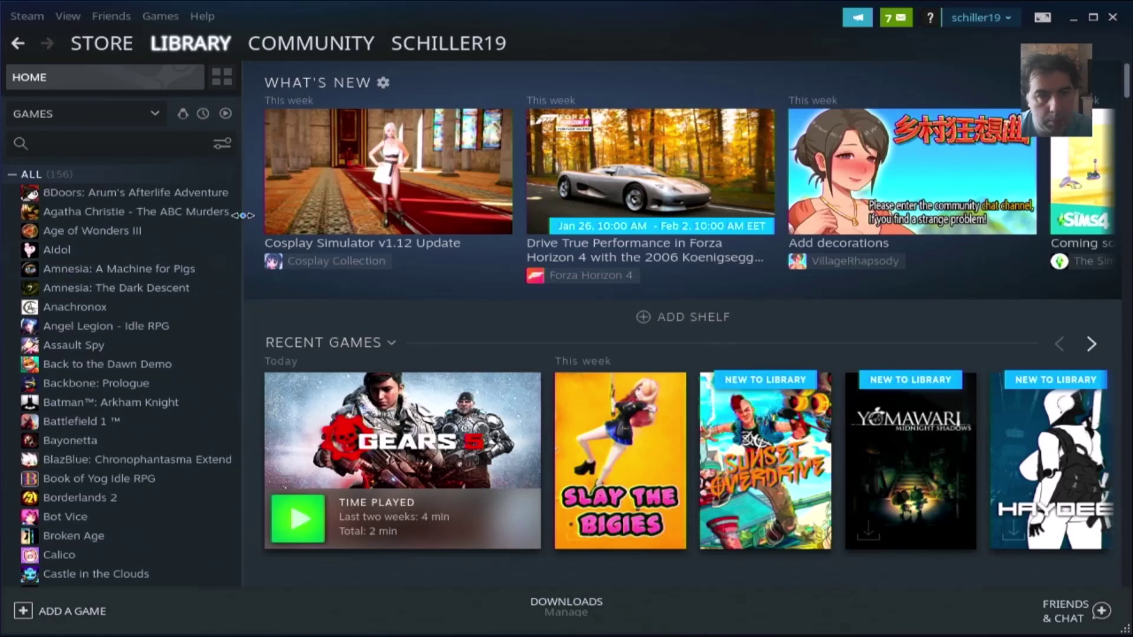
{"action": "left_click_drag", "start_coordinate": [234, 198], "coordinate": [244, 292]}
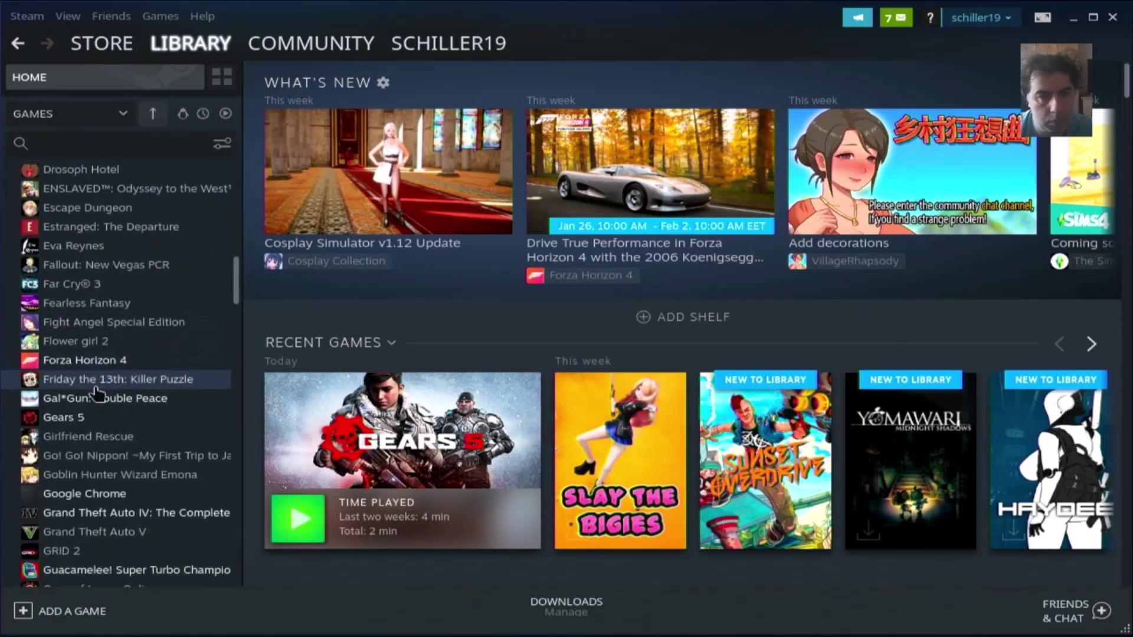
{"action": "right_click", "coordinate": [75, 416]}
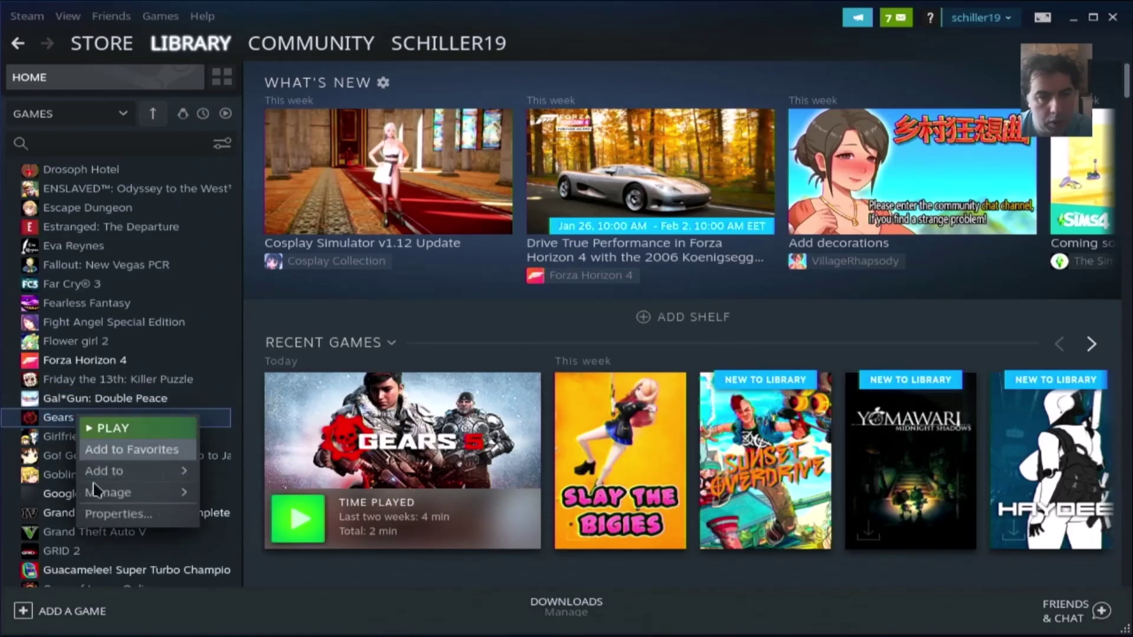
{"action": "left_click", "coordinate": [100, 523]}
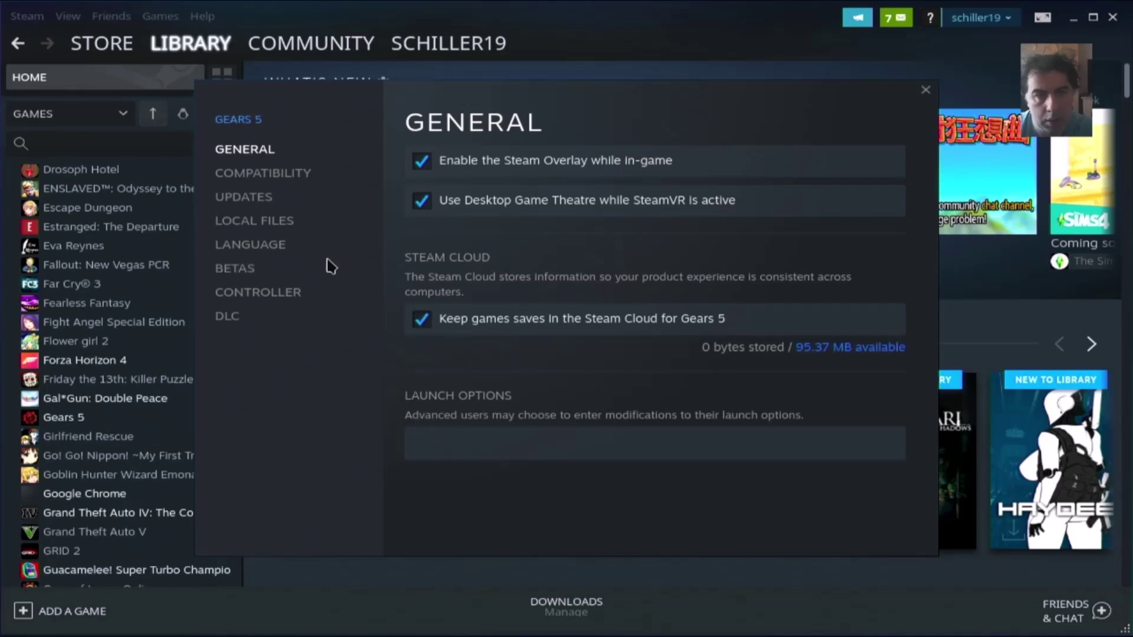
{"action": "left_click", "coordinate": [287, 223]}
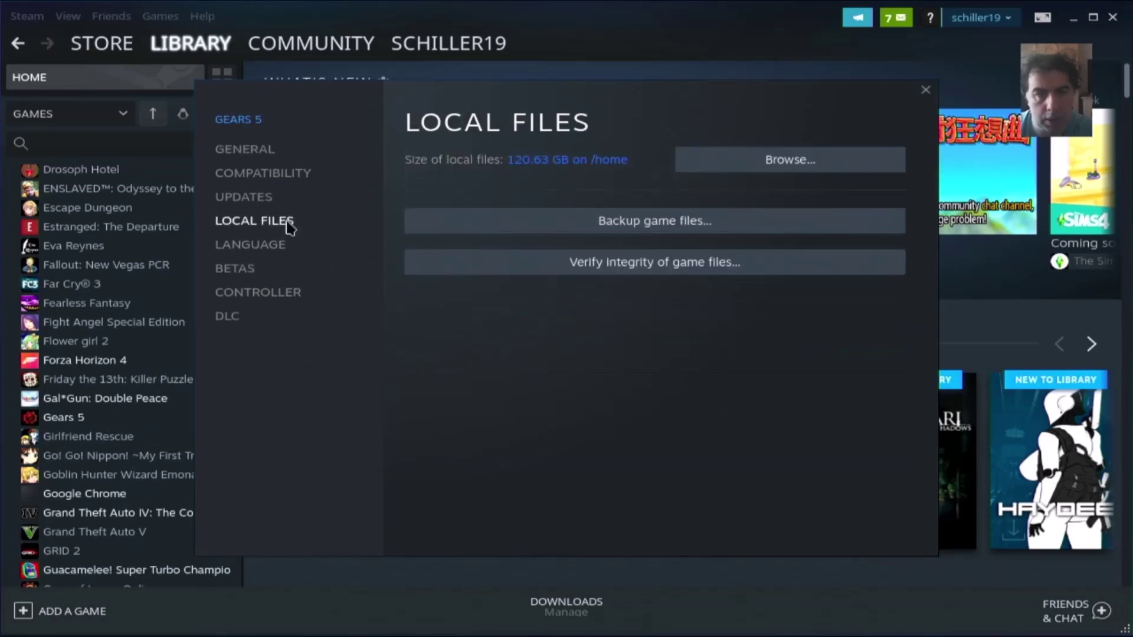
{"action": "left_click", "coordinate": [731, 171]}
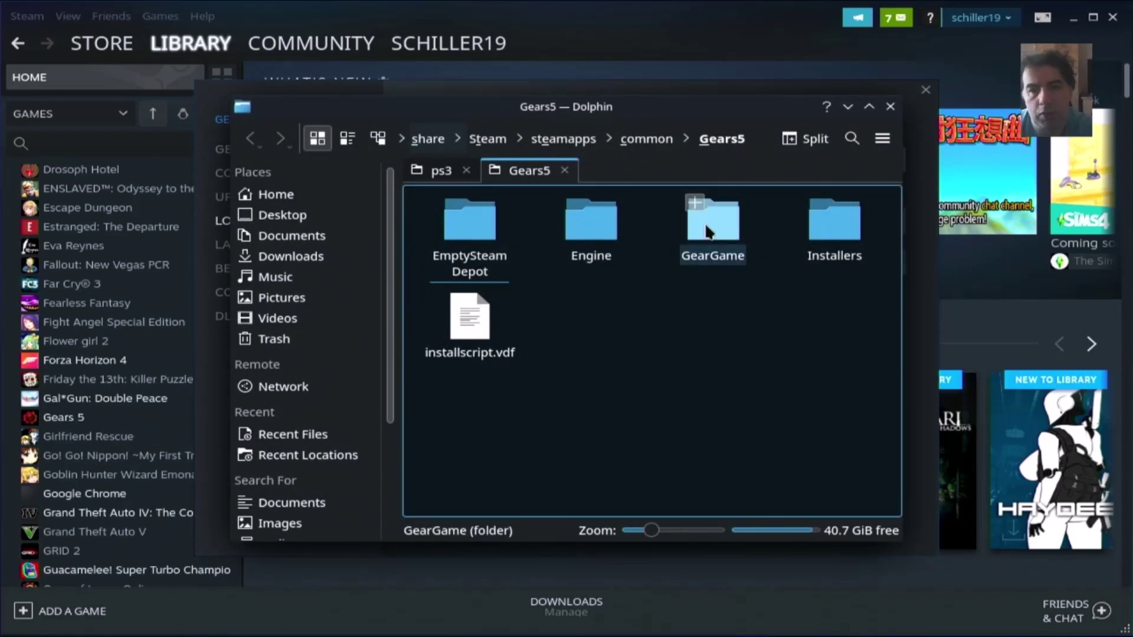
Go to the GearGame/Binaries/Steam folder inside the Gears5 installation folder.
{"action": "left_click", "coordinate": [709, 232]}
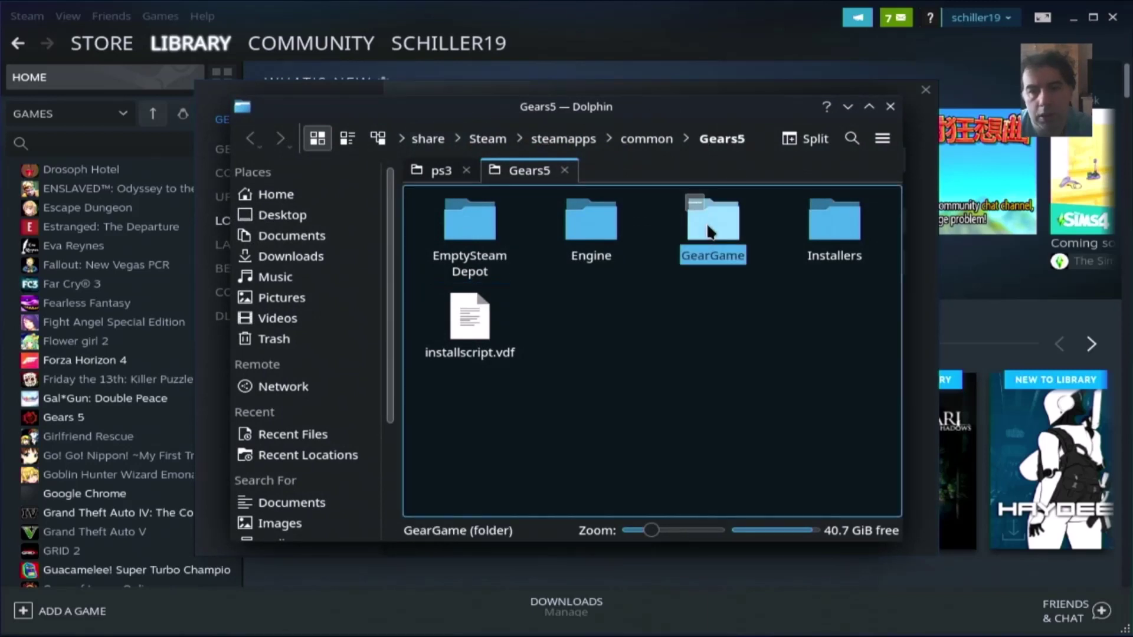
{"action": "double_click", "coordinate": [710, 231]}
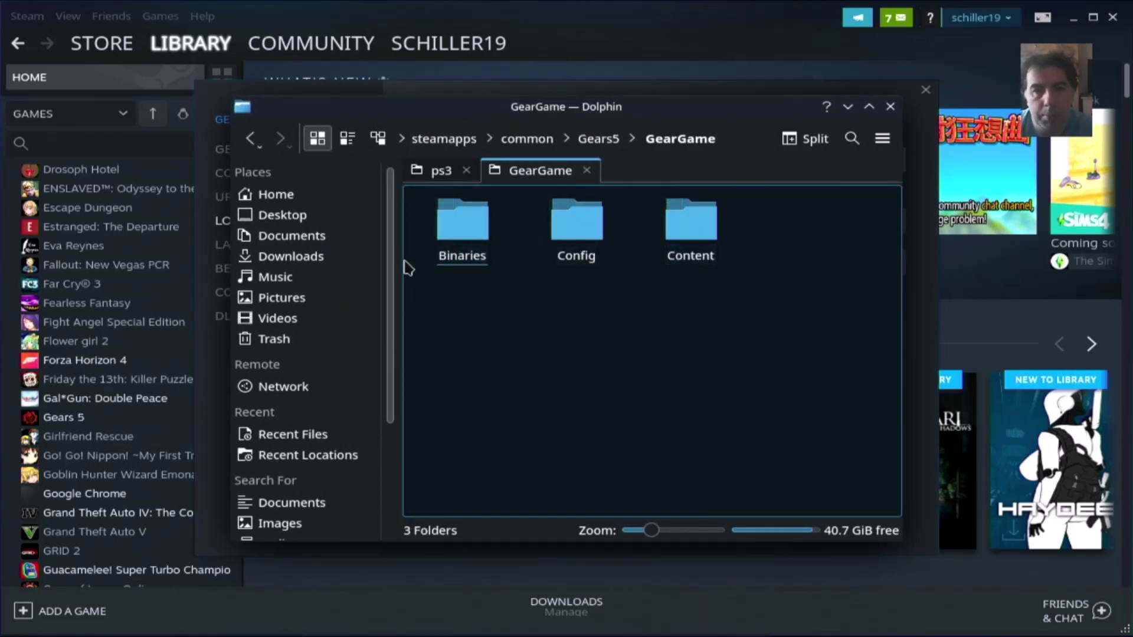
{"action": "double_click", "coordinate": [454, 252]}
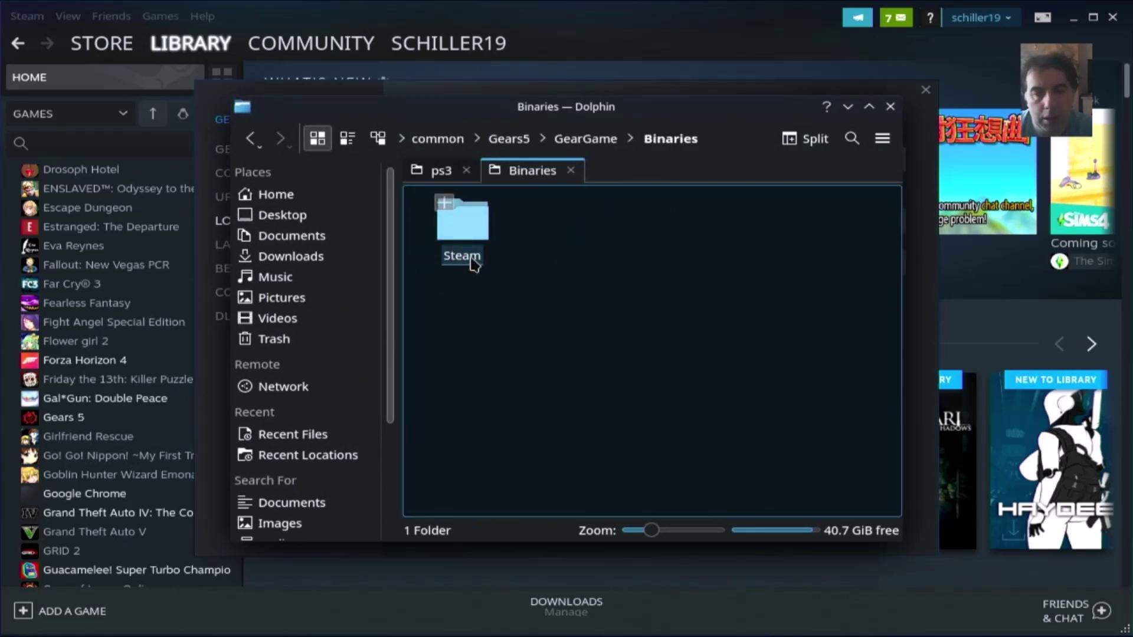
{"action": "double_click", "coordinate": [475, 264]}
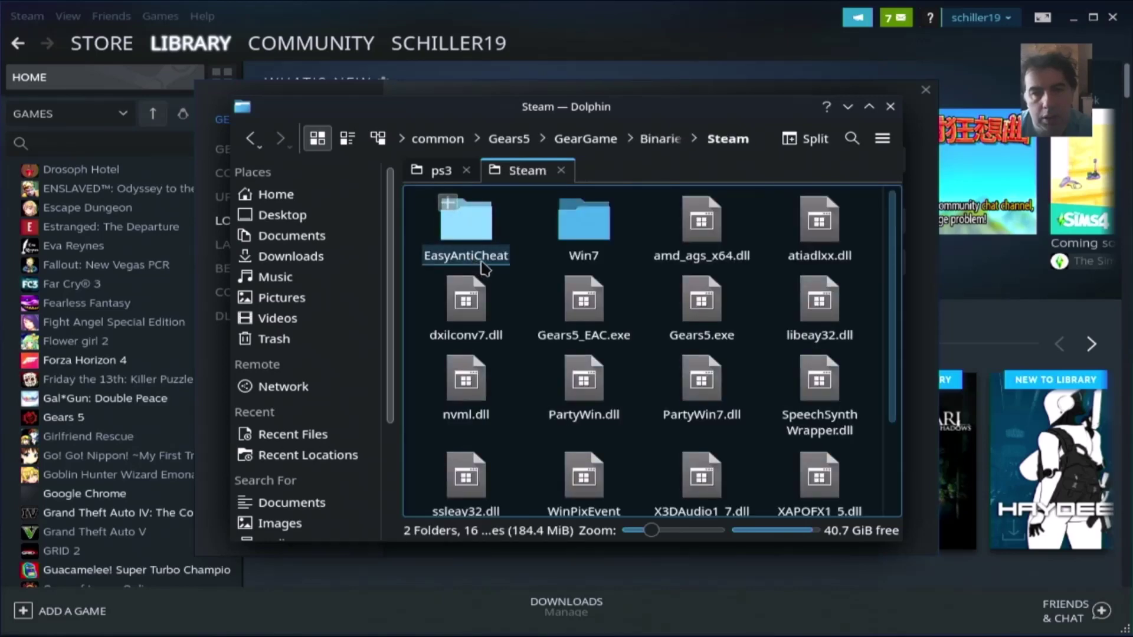
Rename the EasyAntiCheat folder as EasyAntiCheat2.
{"action": "left_click", "coordinate": [484, 250]}
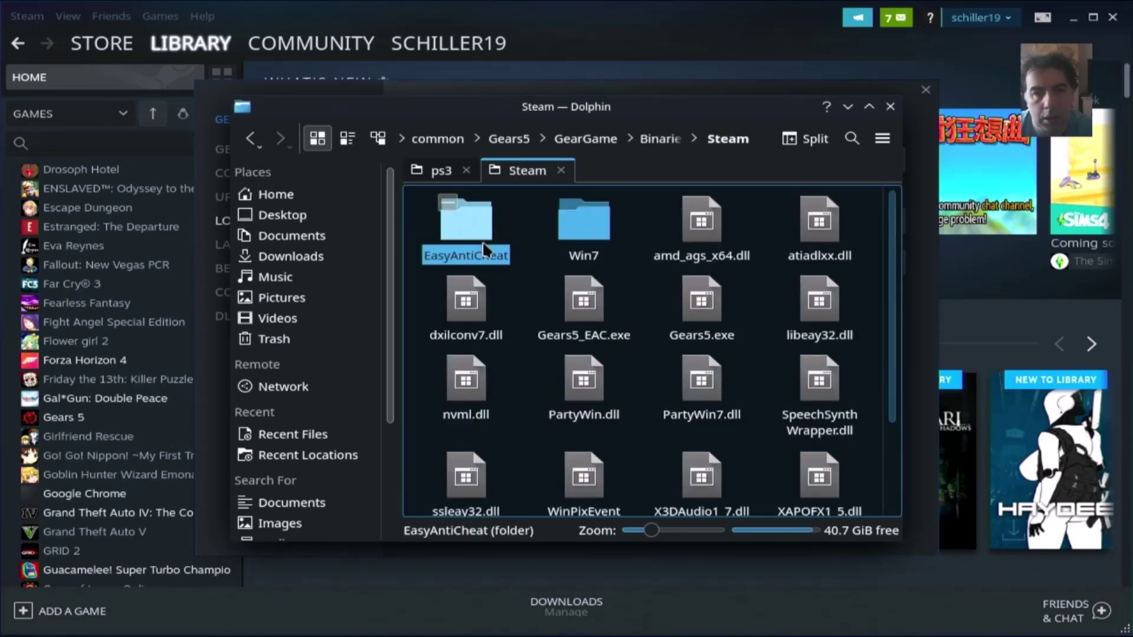
{"action": "right_click", "coordinate": [484, 250]}
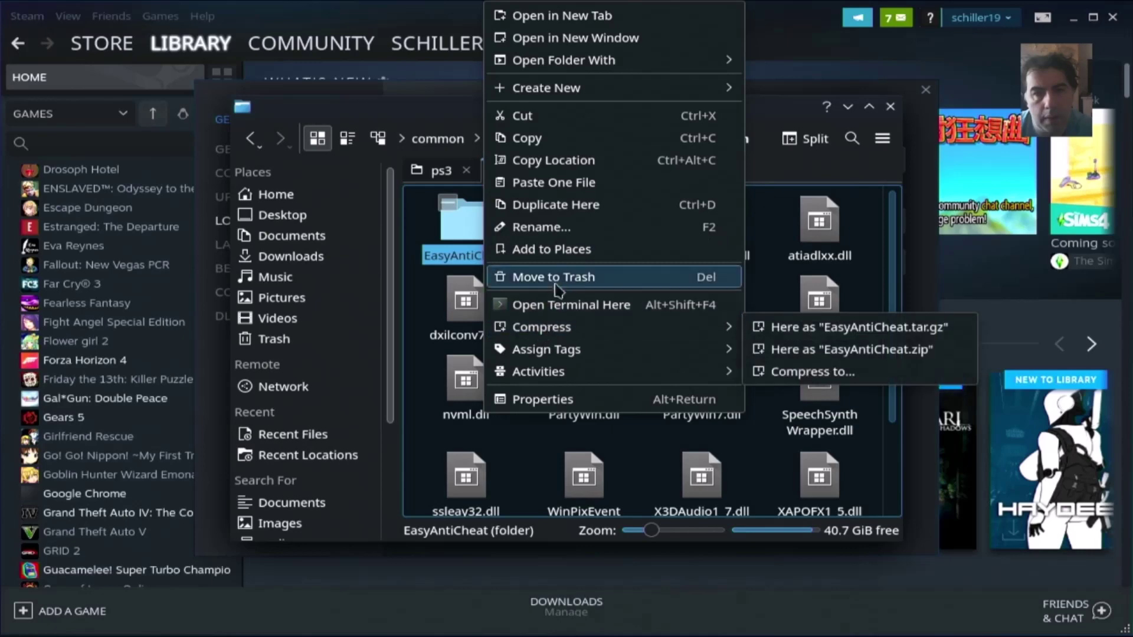
{"action": "left_click", "coordinate": [581, 227]}
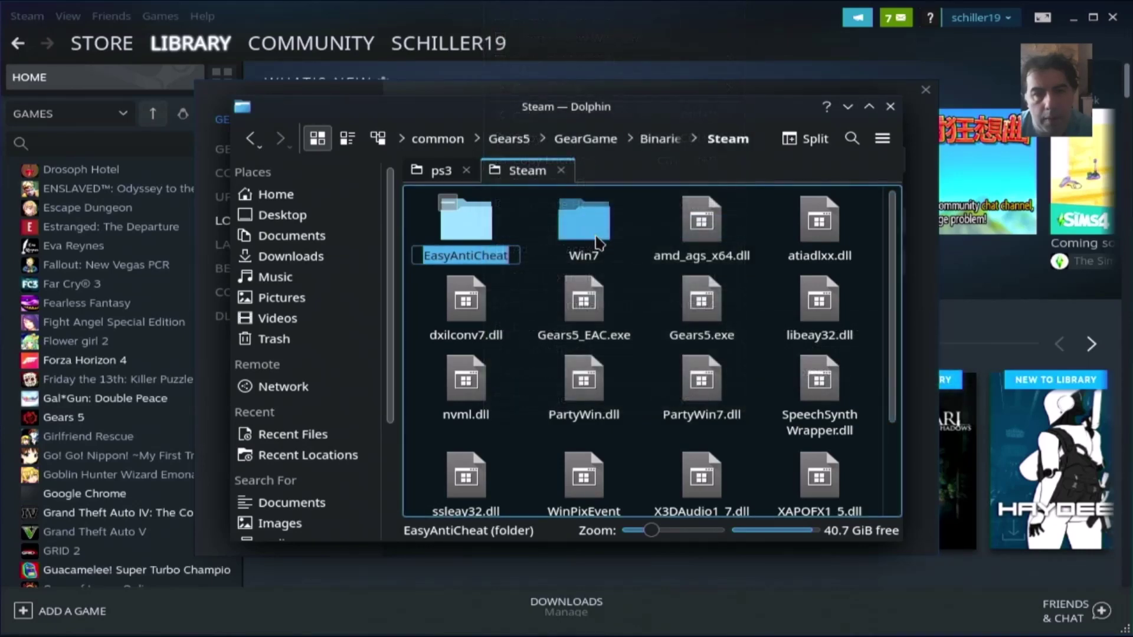
{"action": "left_click", "coordinate": [512, 254]}
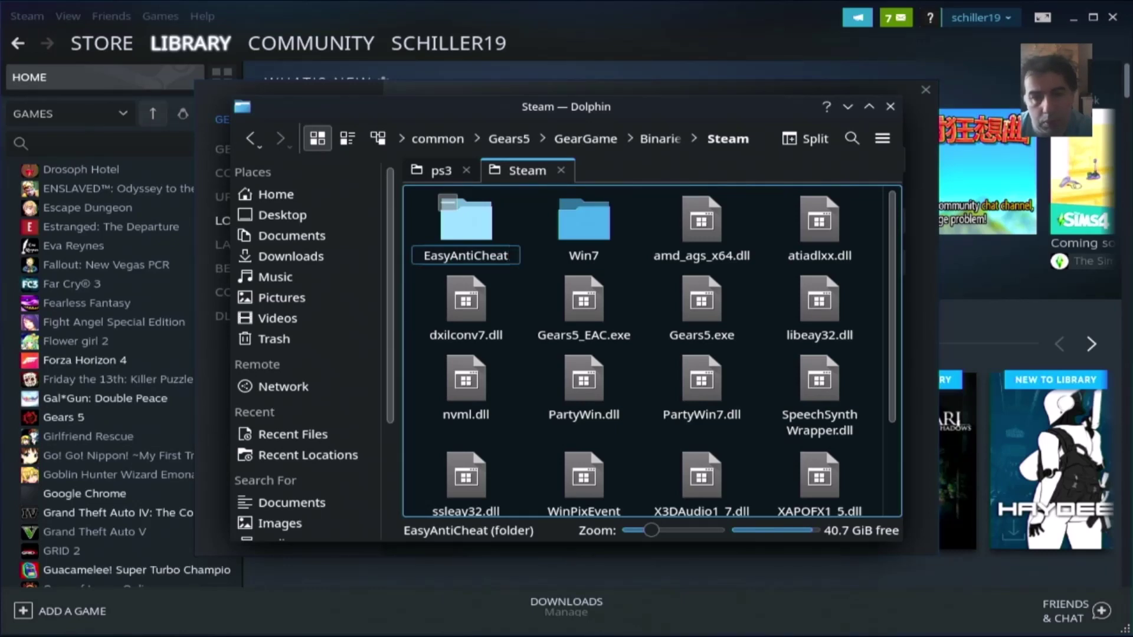
{"action": "key", "text": "super+x"}
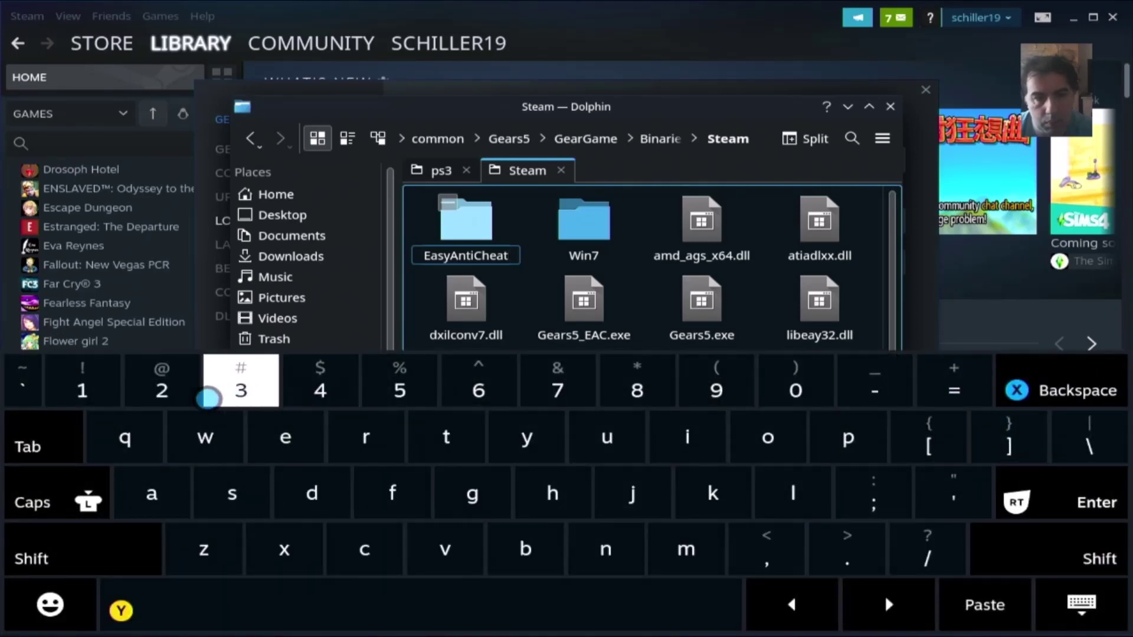
{"action": "type", "text": "2"}
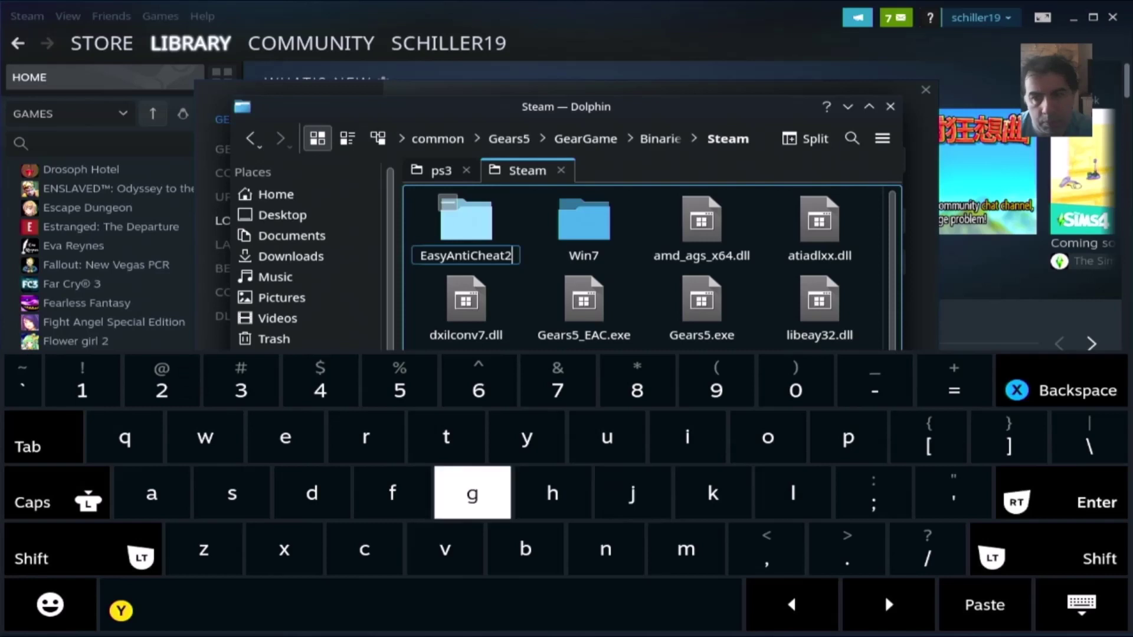
{"action": "key", "text": "Return"}
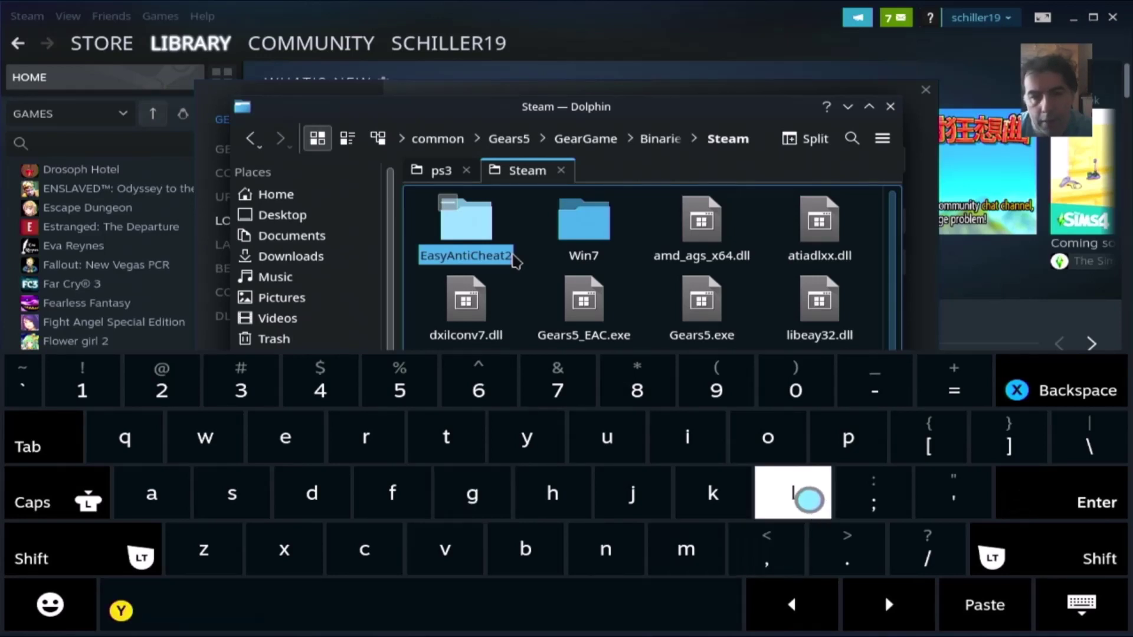
{"action": "key", "text": "Escape"}
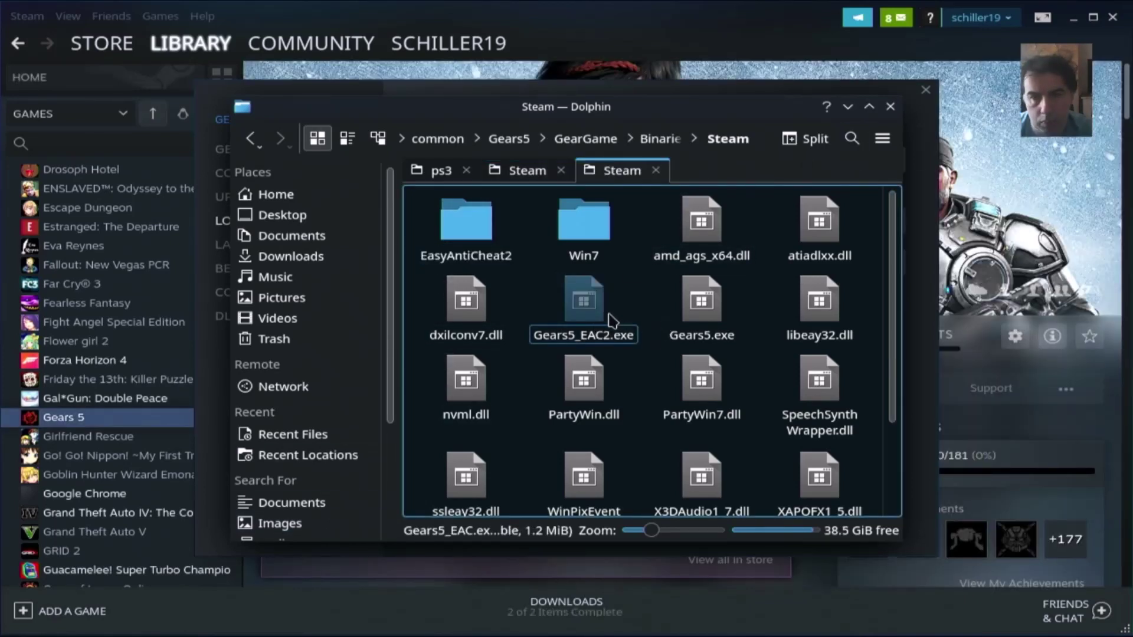
Finish renaming Gears5_EAC.exe as Gears5_EAC2.exe, rename Gears5.exe as Gears5_EAC.exe, and close the file manager.
{"action": "key", "text": "Return"}
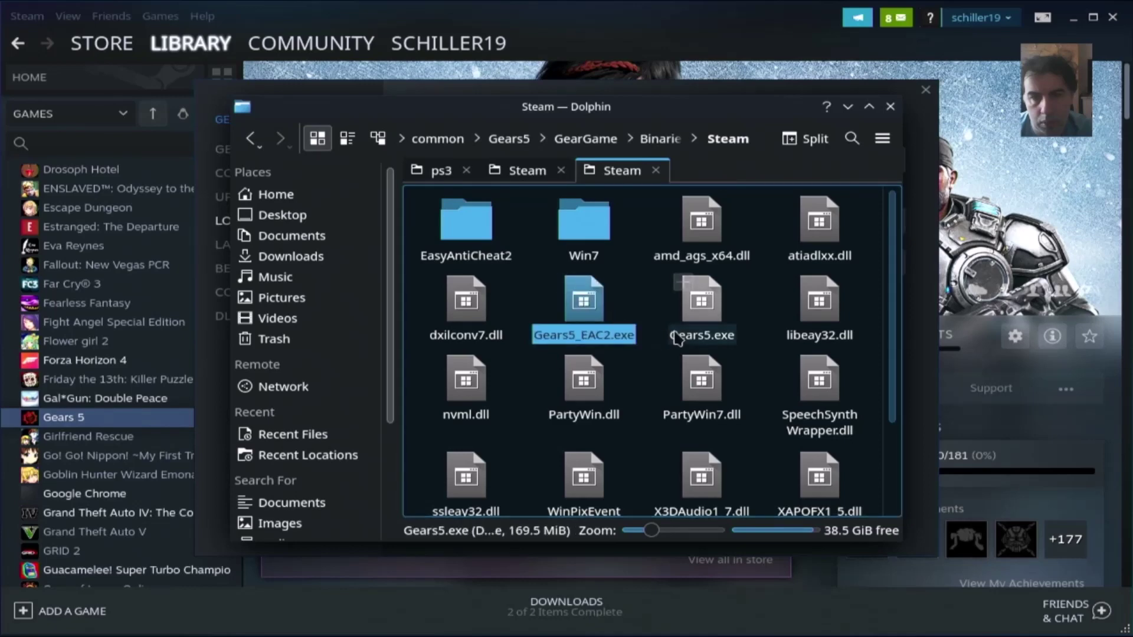
{"action": "right_click", "coordinate": [705, 327]}
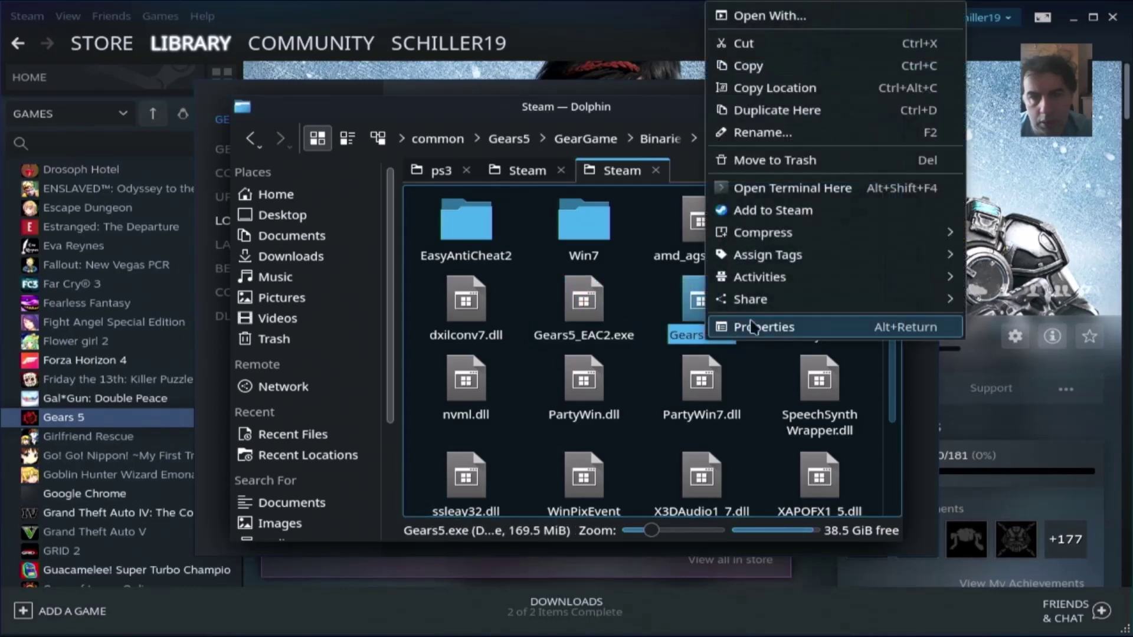
{"action": "left_click", "coordinate": [804, 133]}
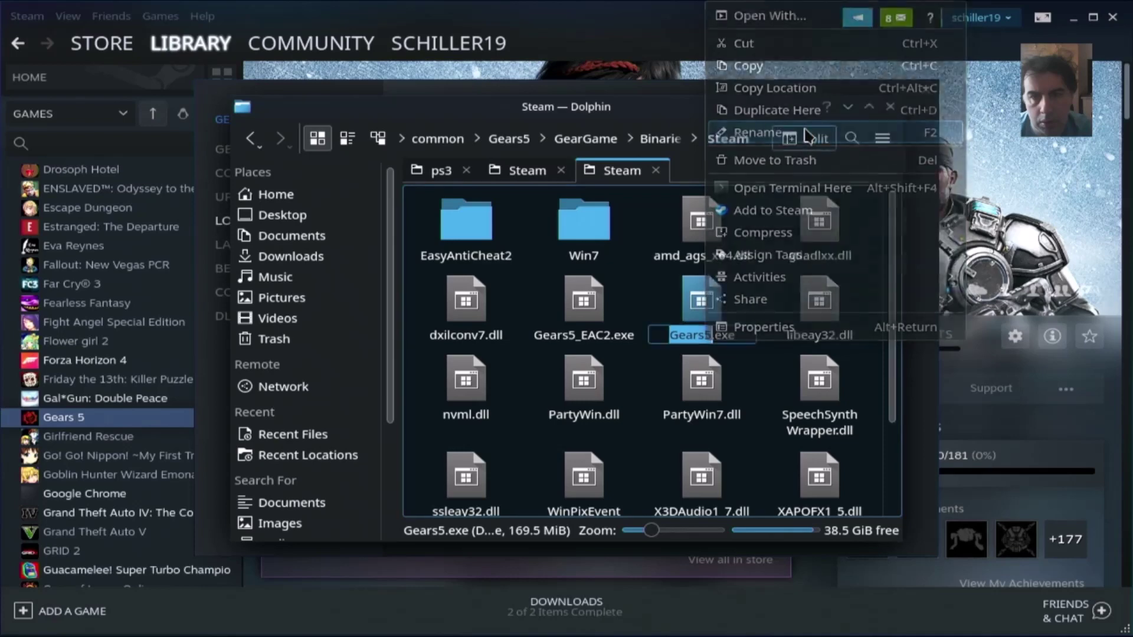
{"action": "left_click", "coordinate": [708, 335]}
{"action": "type", "text": "_EAC"}
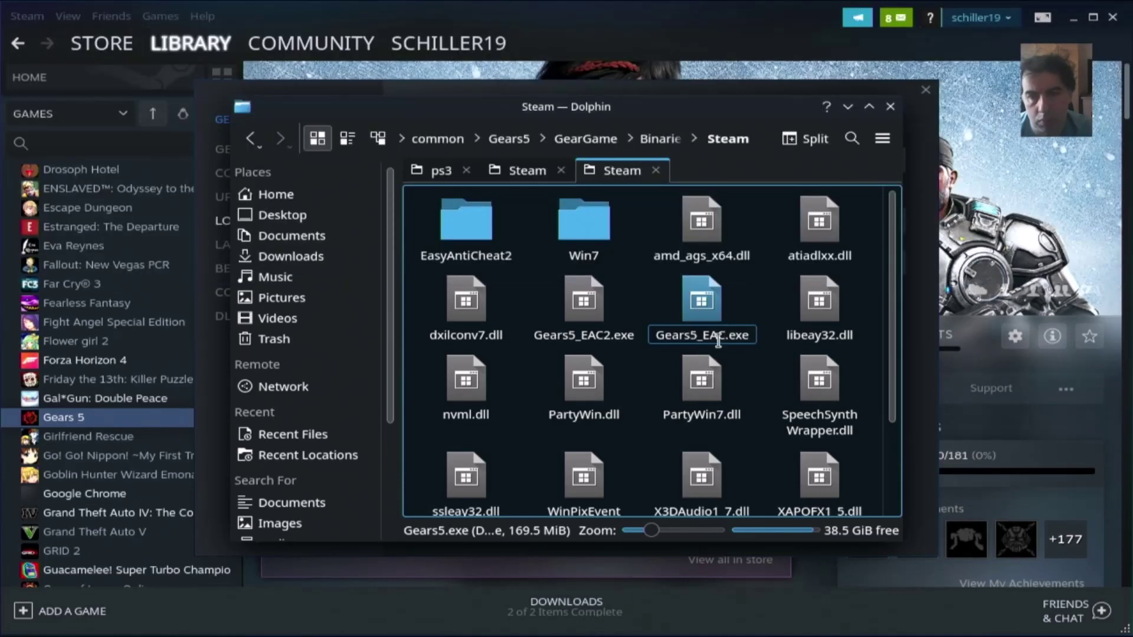
{"action": "left_click", "coordinate": [705, 317]}
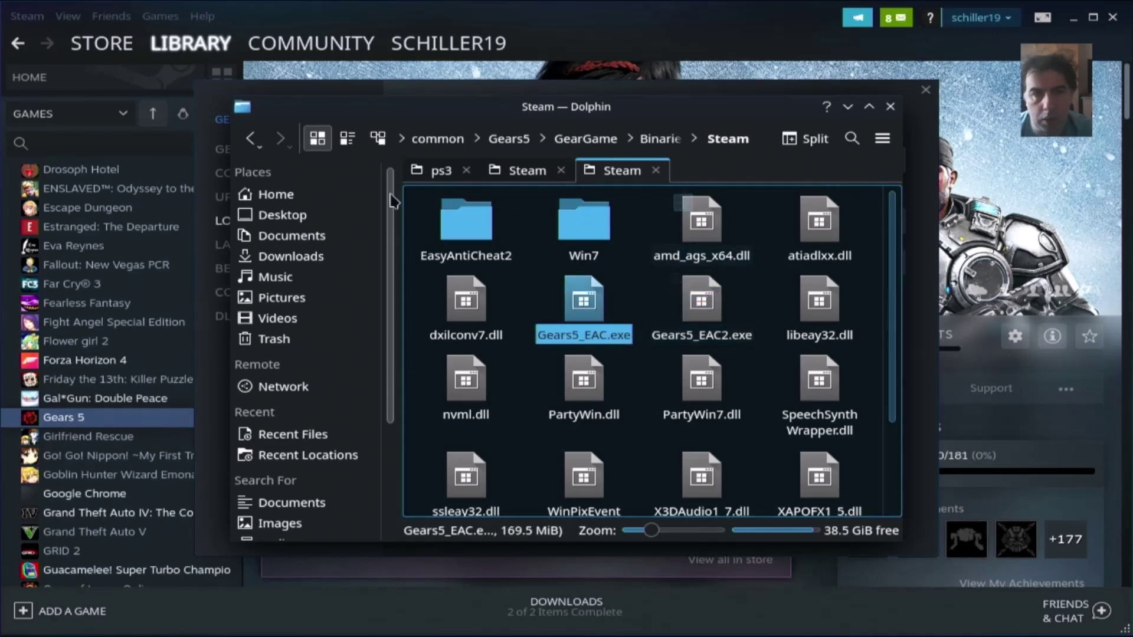
{"action": "key", "text": "ctrl+q"}
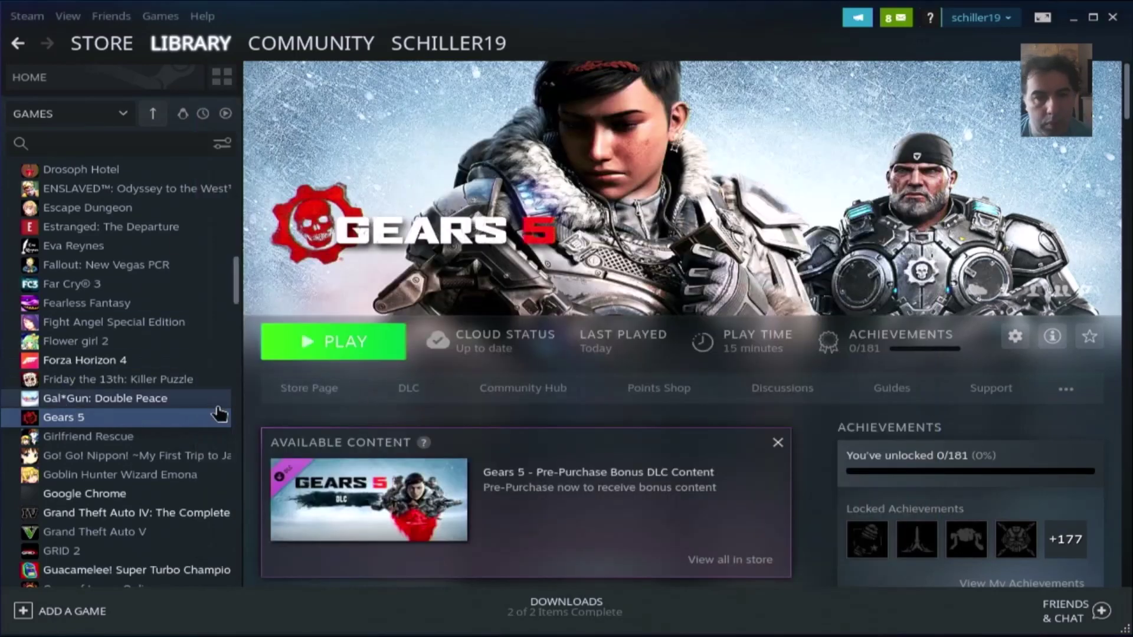
Set the forced compatibility tool of Gears 5 to Proton 7.0-5 in its properties and close them.
{"action": "right_click", "coordinate": [198, 423]}
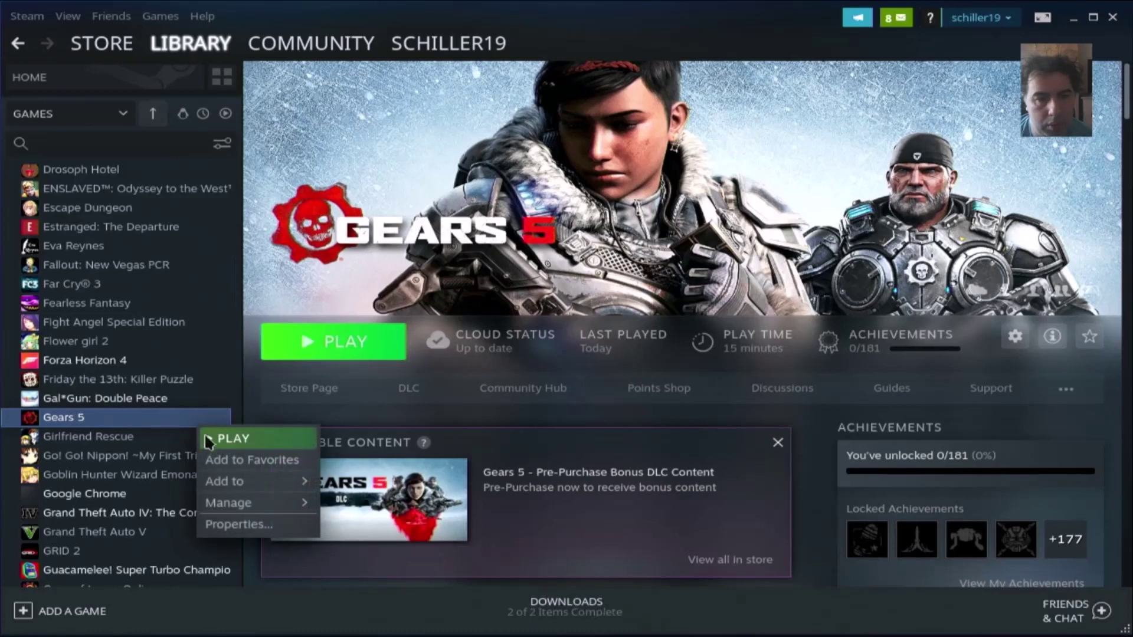
{"action": "left_click", "coordinate": [236, 525]}
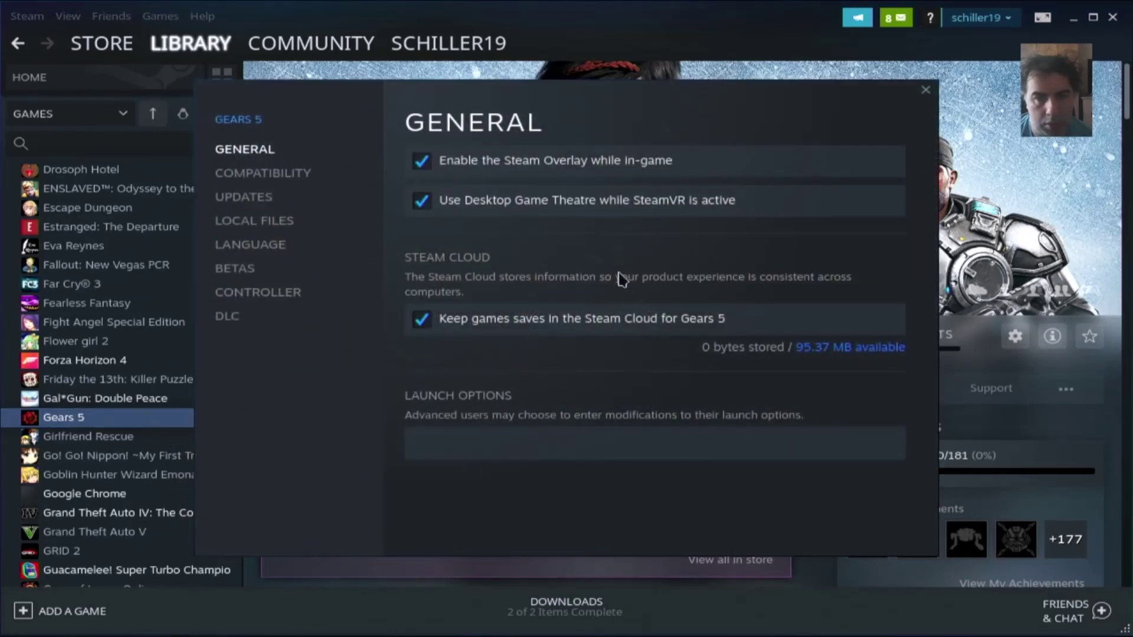
{"action": "left_click", "coordinate": [295, 173]}
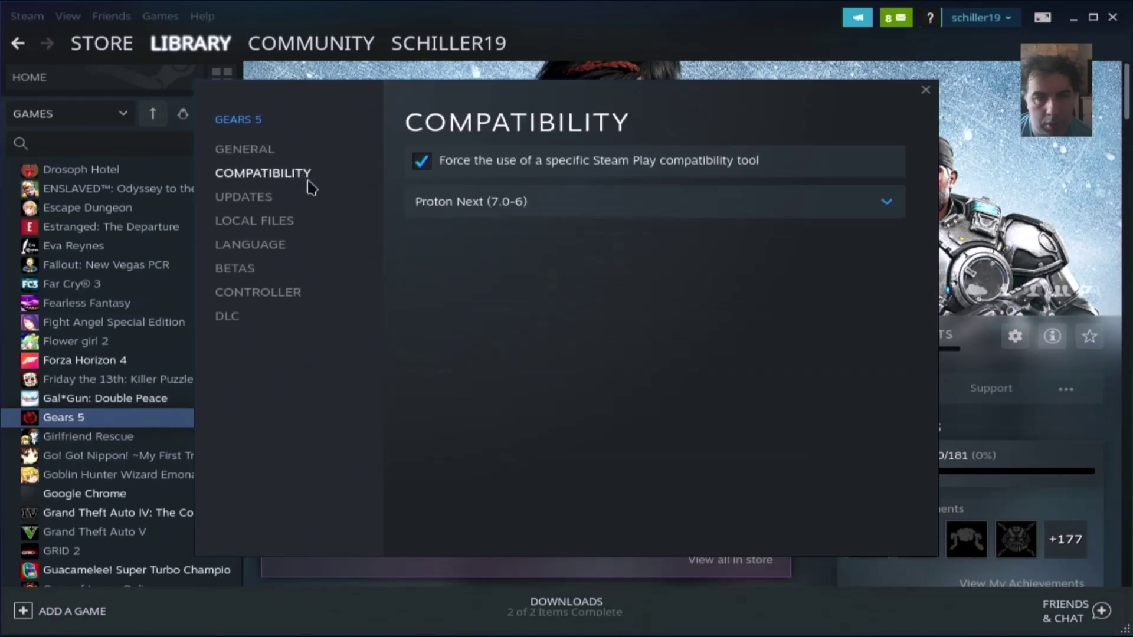
{"action": "left_click", "coordinate": [443, 200]}
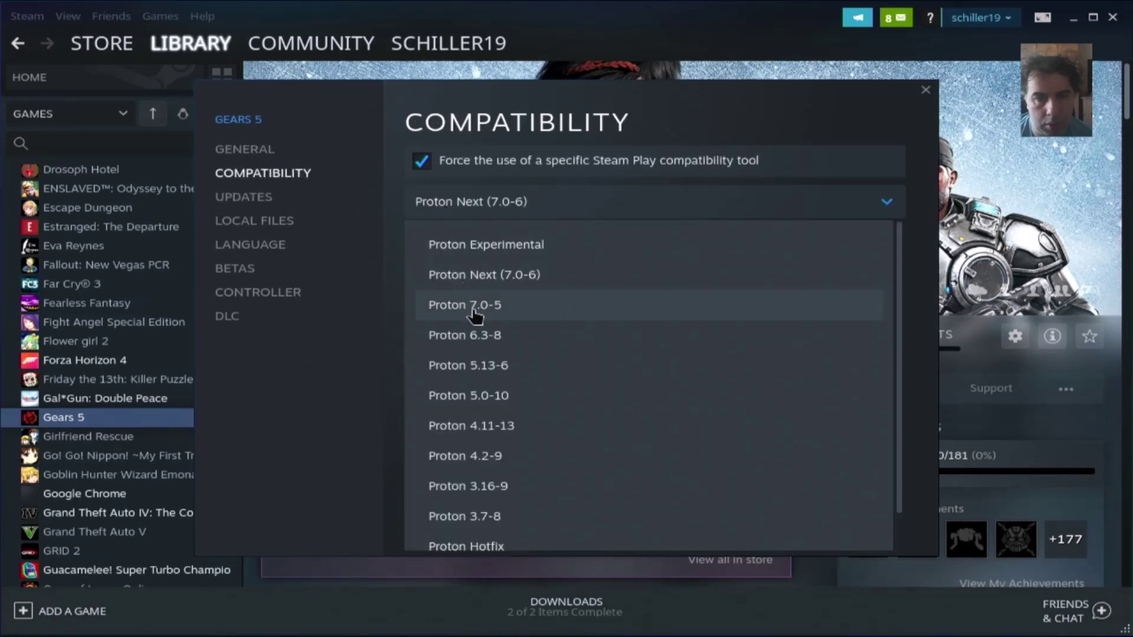
{"action": "left_click", "coordinate": [476, 305]}
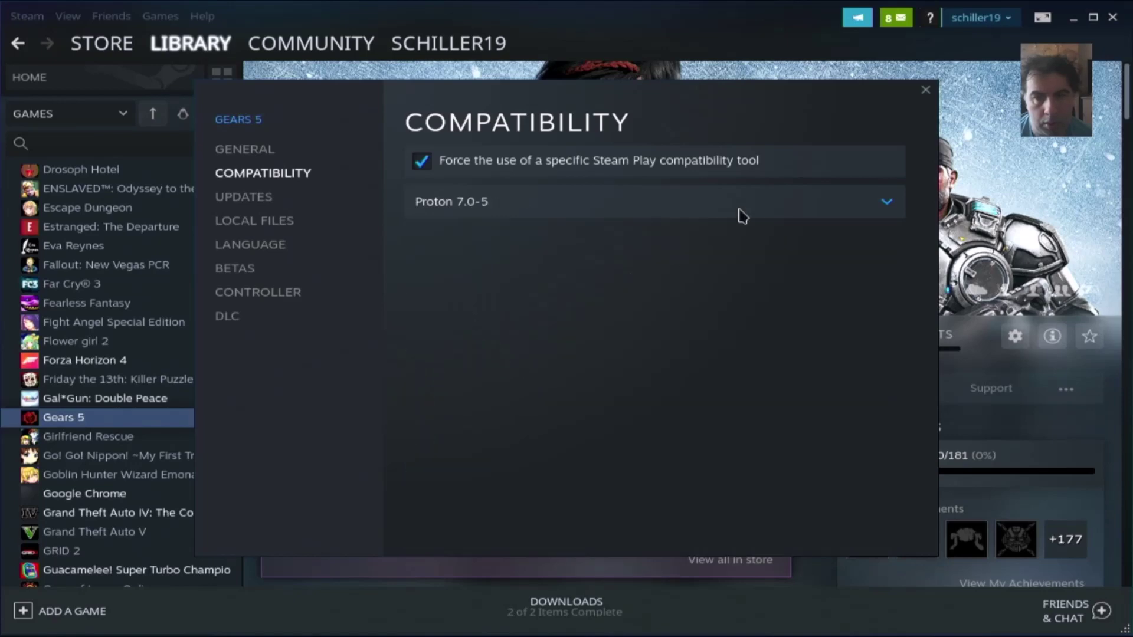
{"action": "left_click", "coordinate": [926, 90]}
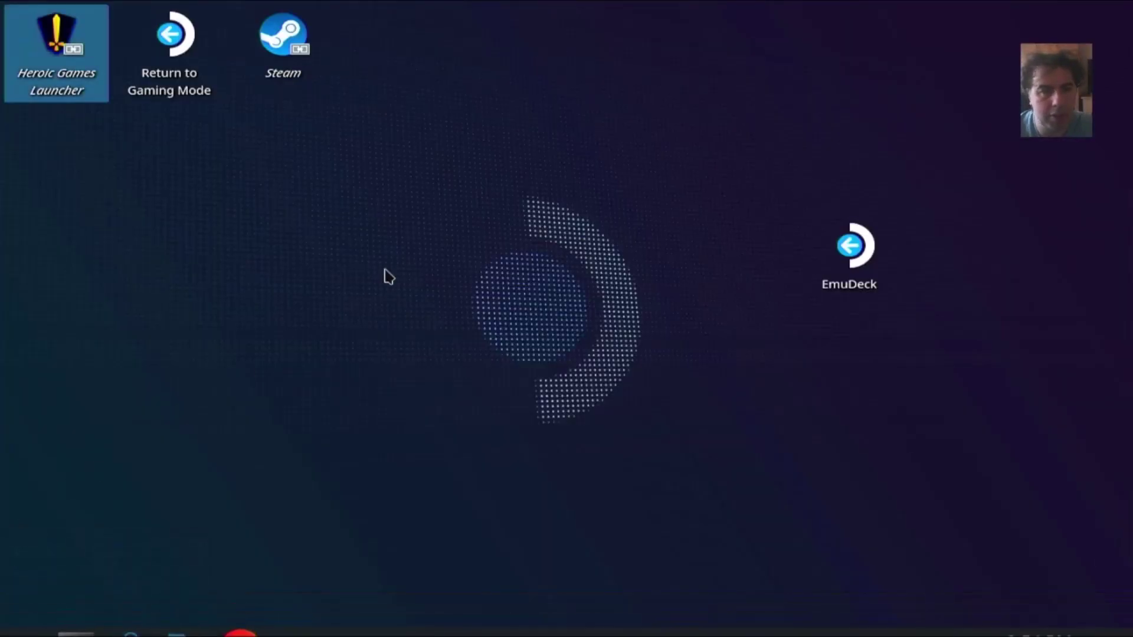
{"action": "mouse_move", "coordinate": [110, 633]}
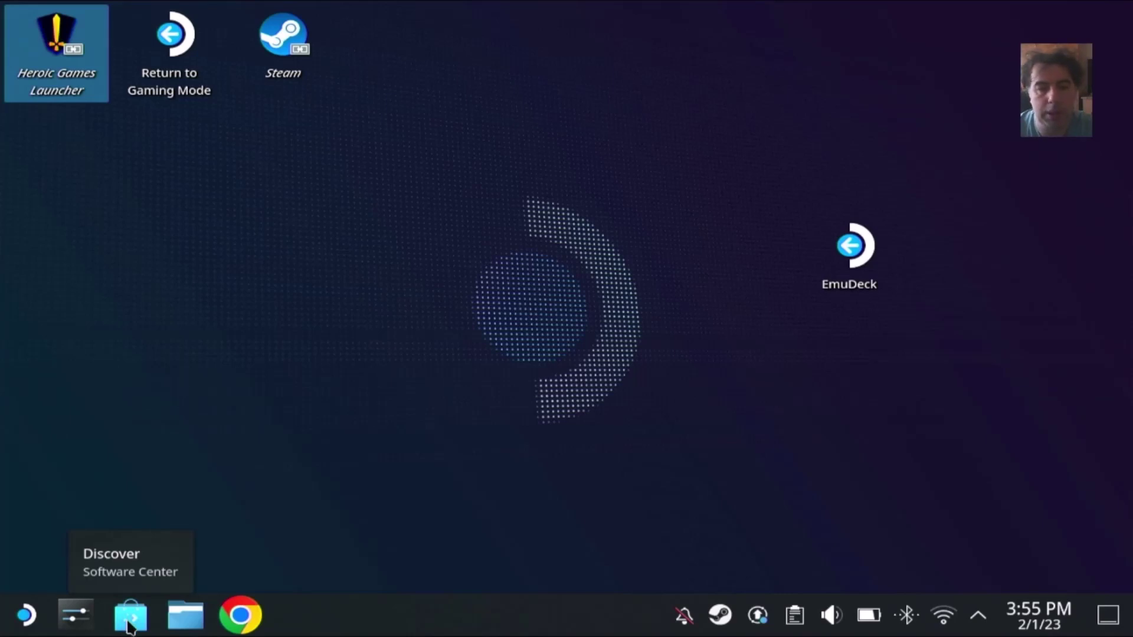
{"action": "left_click", "coordinate": [185, 615]}
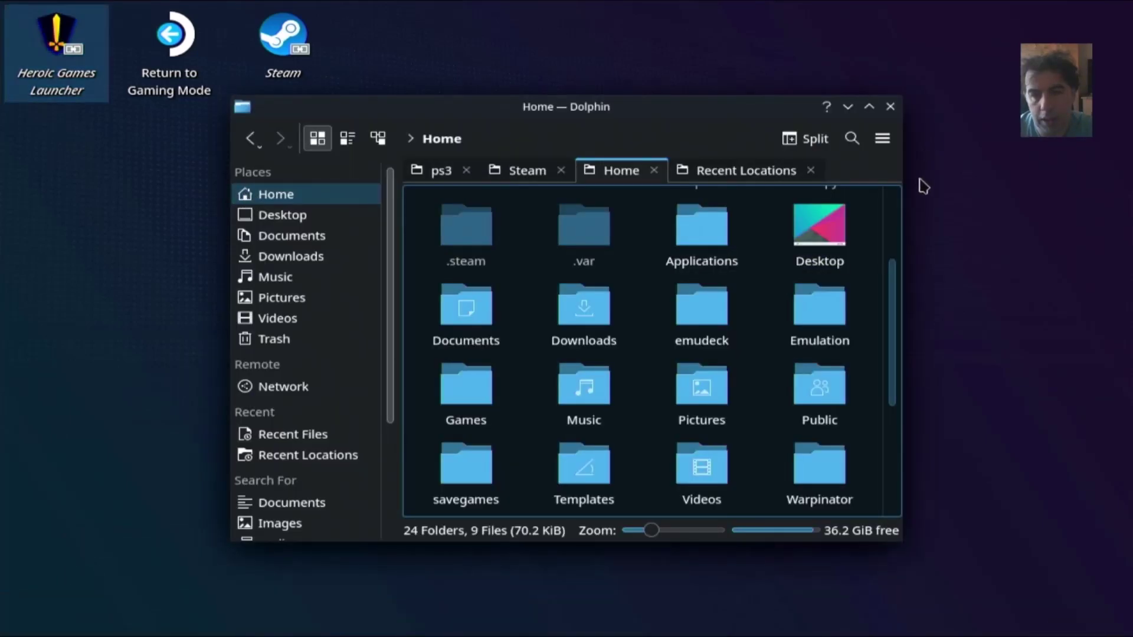
{"action": "double_click", "coordinate": [832, 449]}
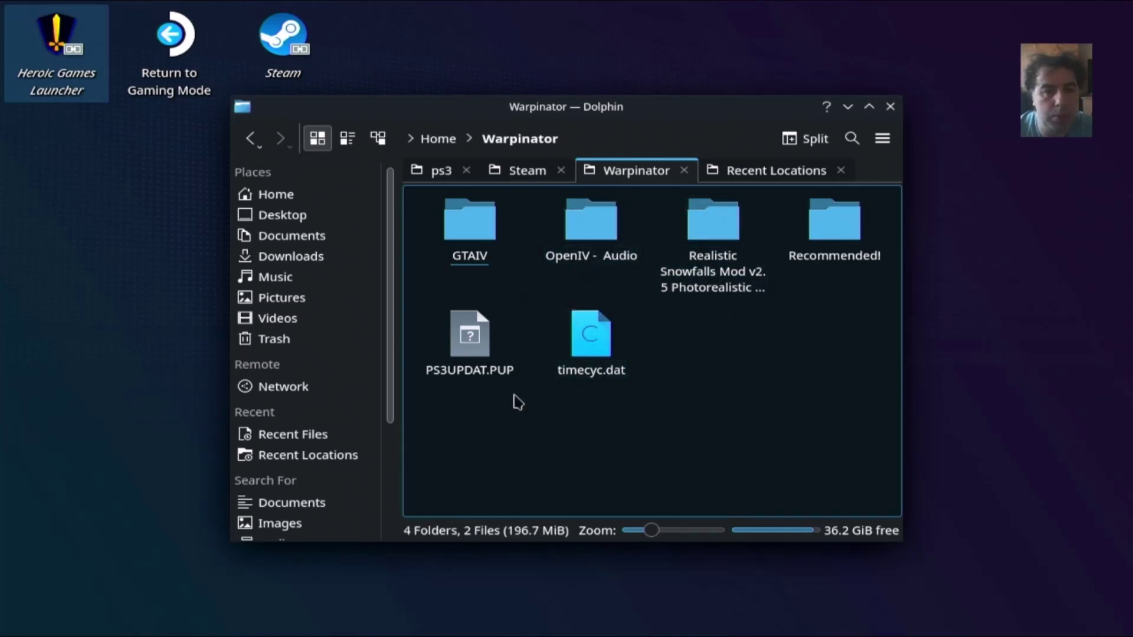
{"action": "key", "text": "Right"}
{"action": "key", "text": "Right"}
{"action": "key", "text": "Right"}
{"action": "mouse_move", "coordinate": [118, 632]}
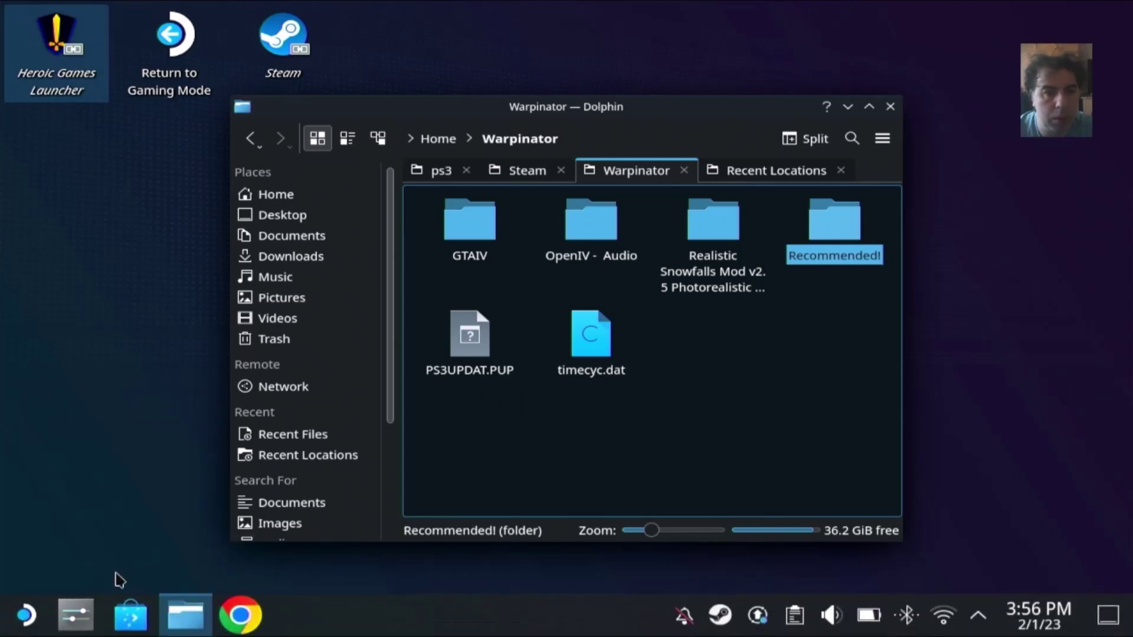
Open Steam and browse the local files of Gears 5 from its properties.
{"action": "left_click", "coordinate": [289, 34]}
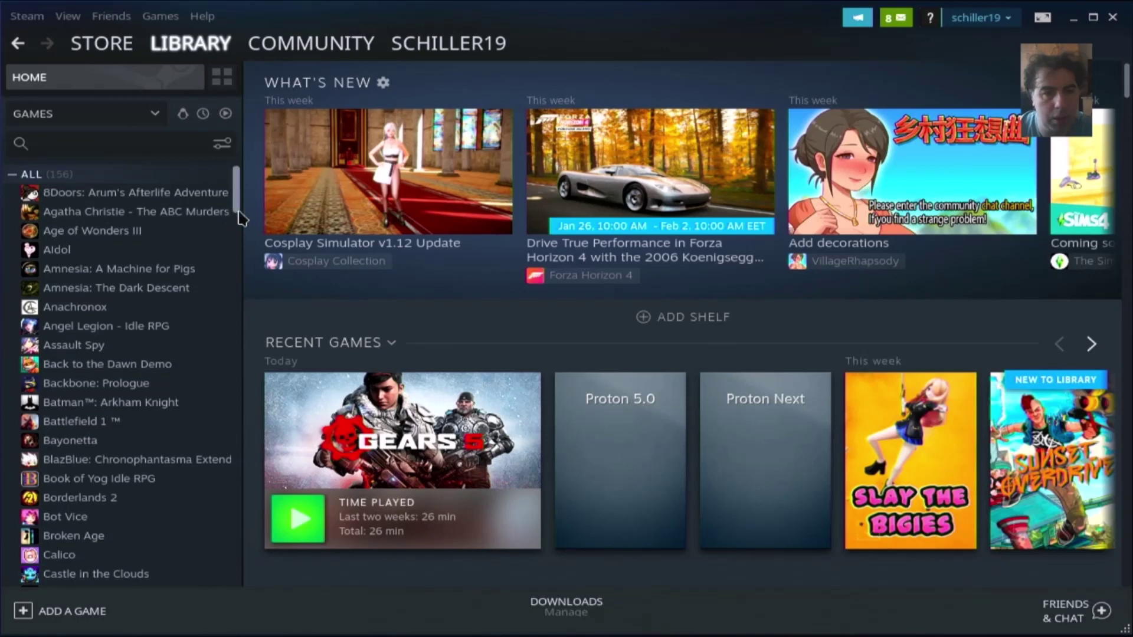
{"action": "scroll", "coordinate": [241, 259], "scroll_direction": "down", "scroll_amount": 8}
{"action": "left_click_drag", "start_coordinate": [241, 277], "coordinate": [244, 297]}
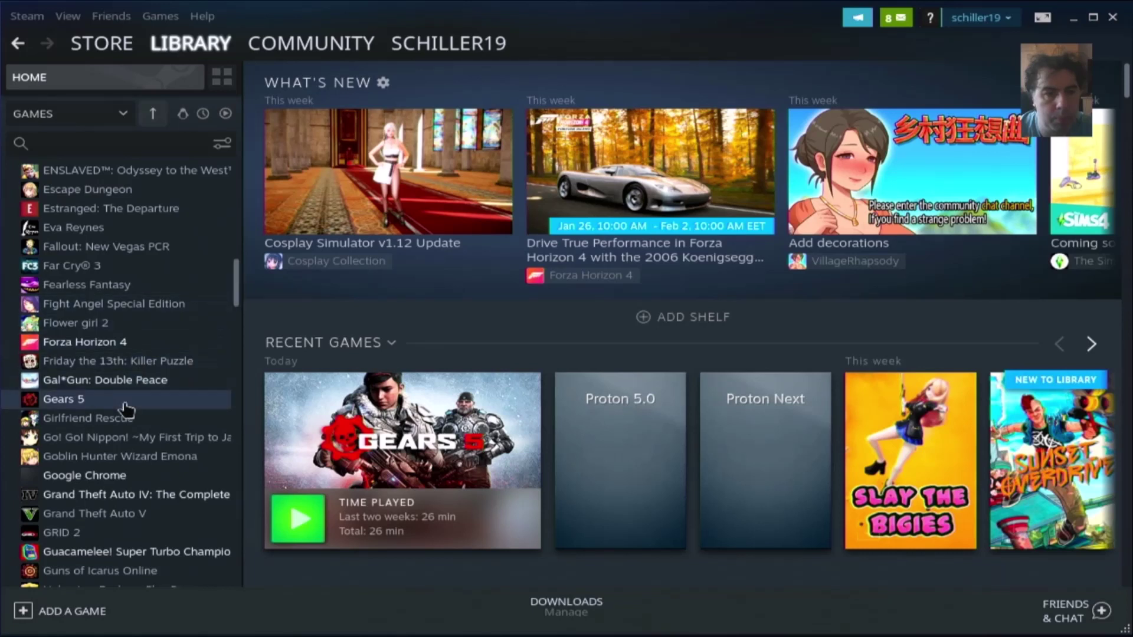
{"action": "right_click", "coordinate": [73, 403]}
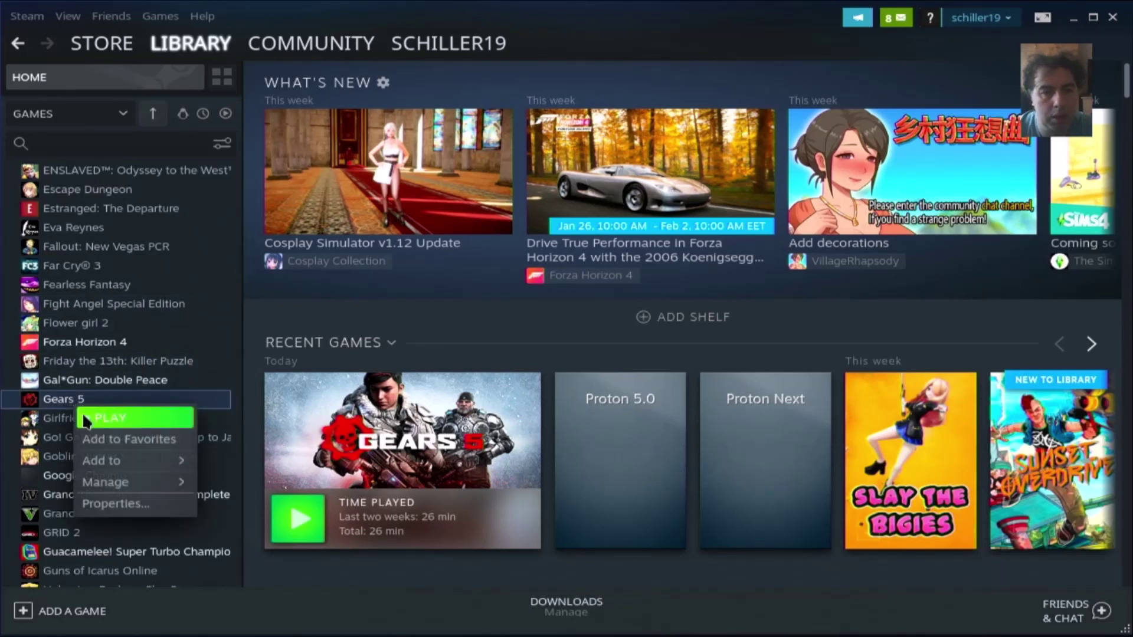
{"action": "left_click", "coordinate": [110, 505]}
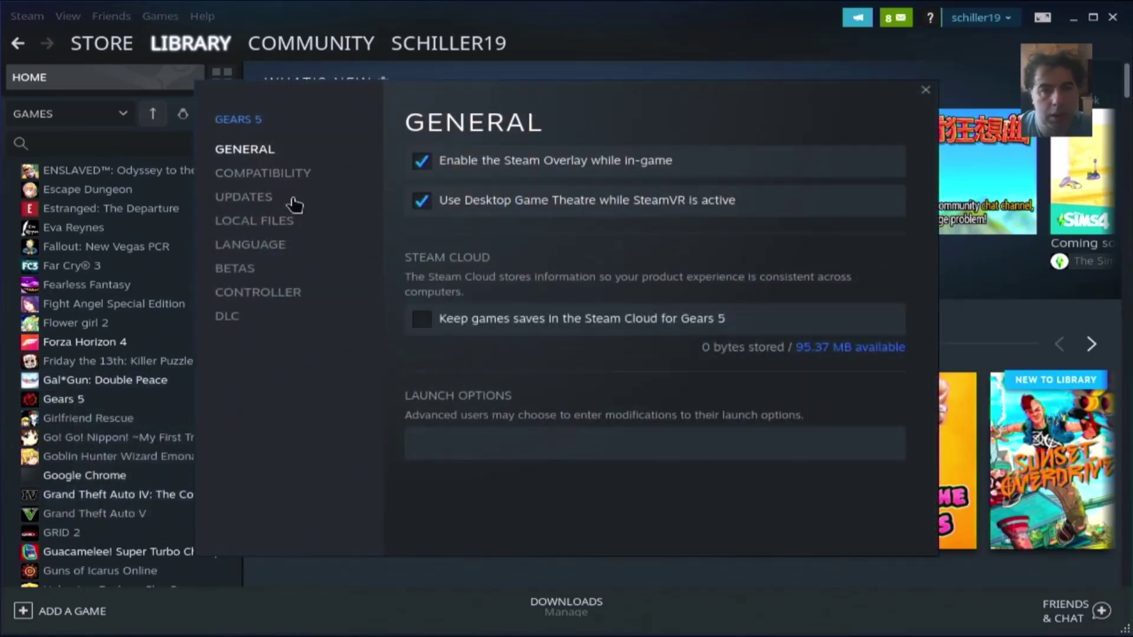
{"action": "left_click", "coordinate": [277, 221]}
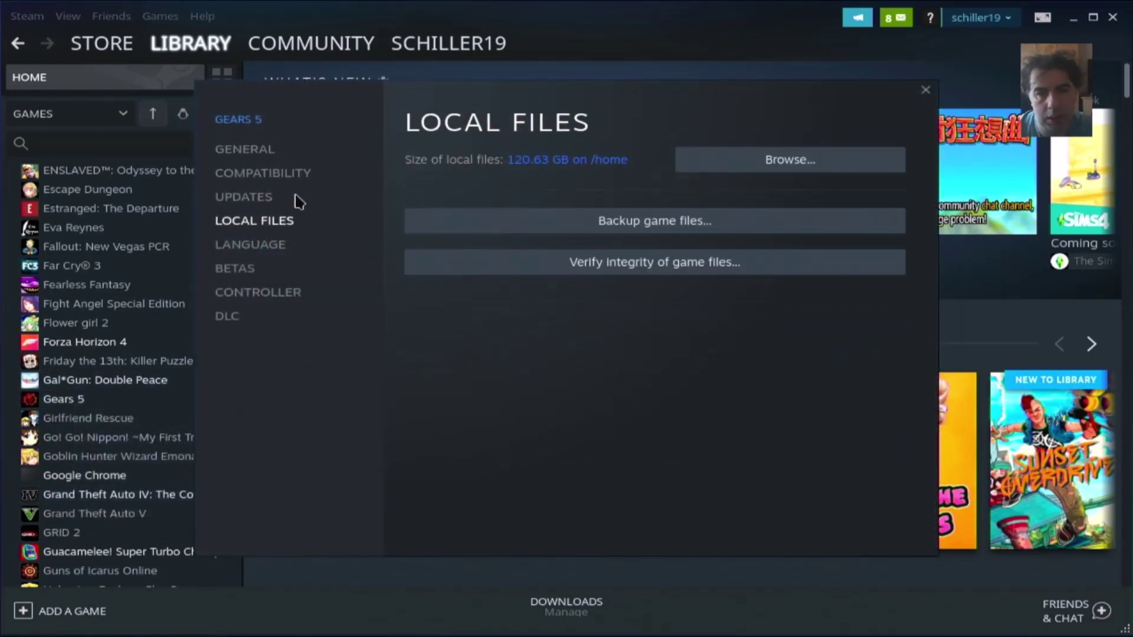
{"action": "left_click", "coordinate": [734, 161]}
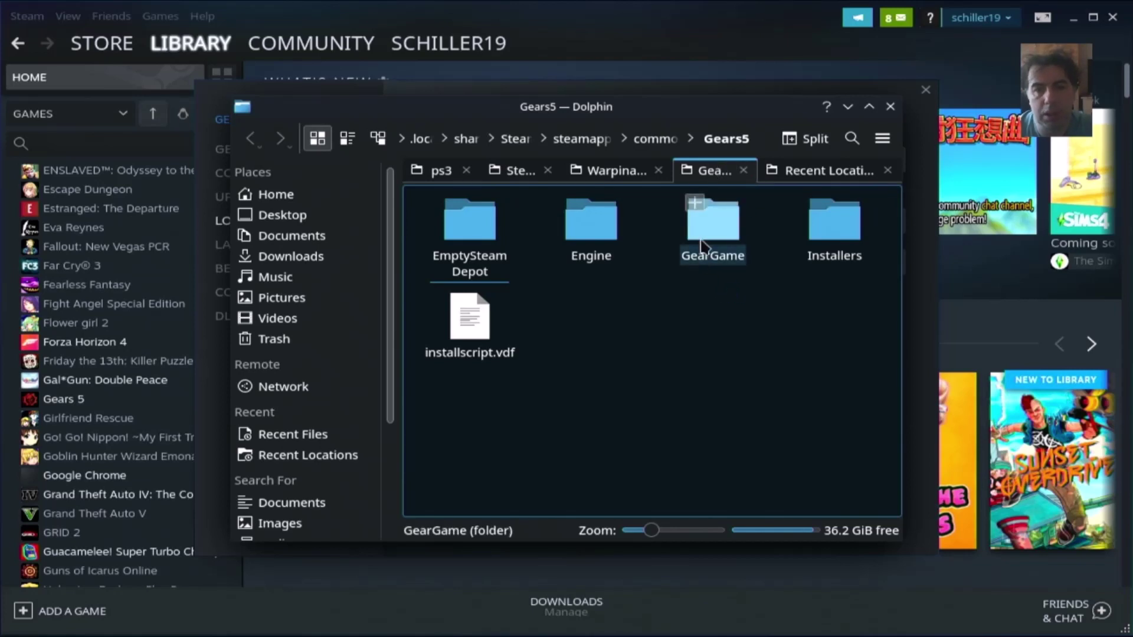
Go to the Engine/Binaries/ThirdParty/GFSDK_Aftermath/x64 folder inside the Gears5 installation folder to examine its DLL files.
{"action": "double_click", "coordinate": [599, 256]}
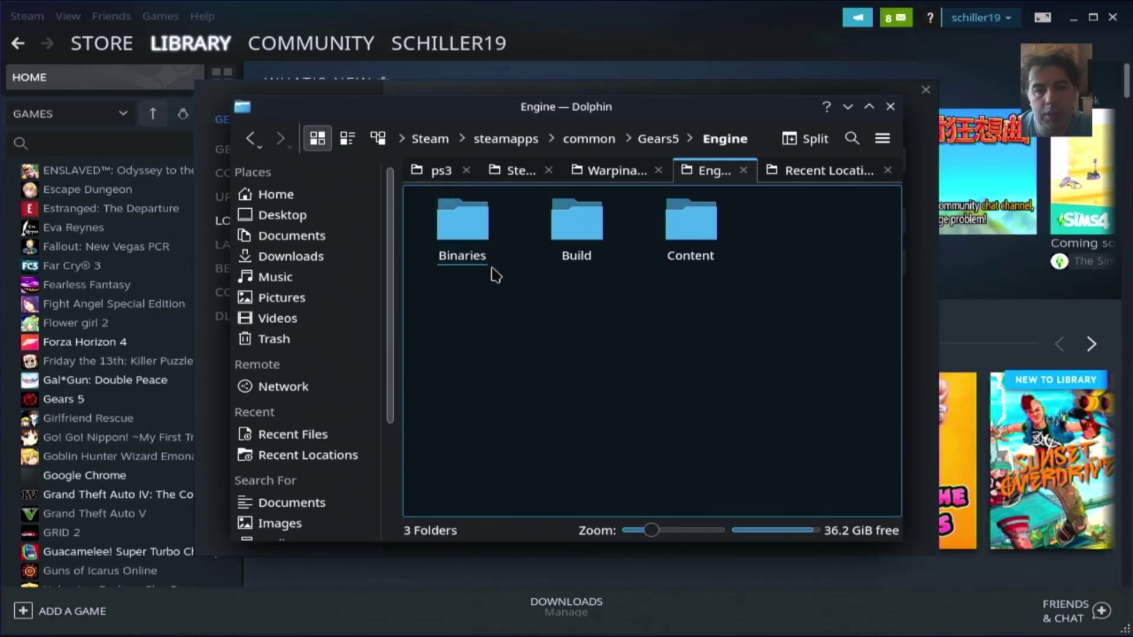
{"action": "double_click", "coordinate": [461, 257]}
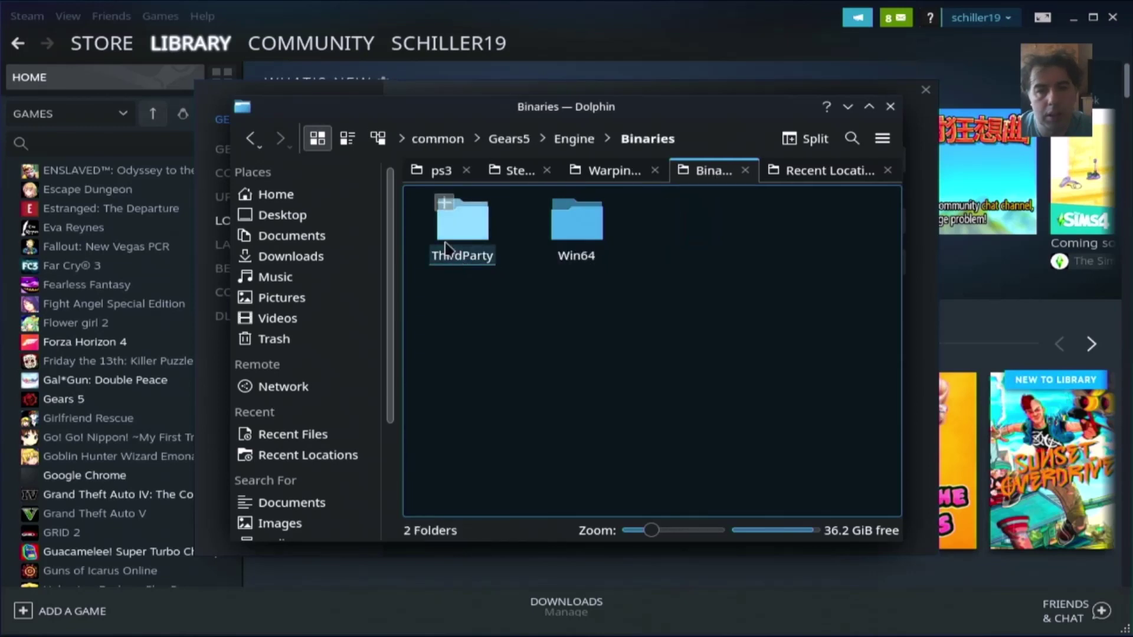
{"action": "key", "text": "F2"}
{"action": "double_click", "coordinate": [487, 255]}
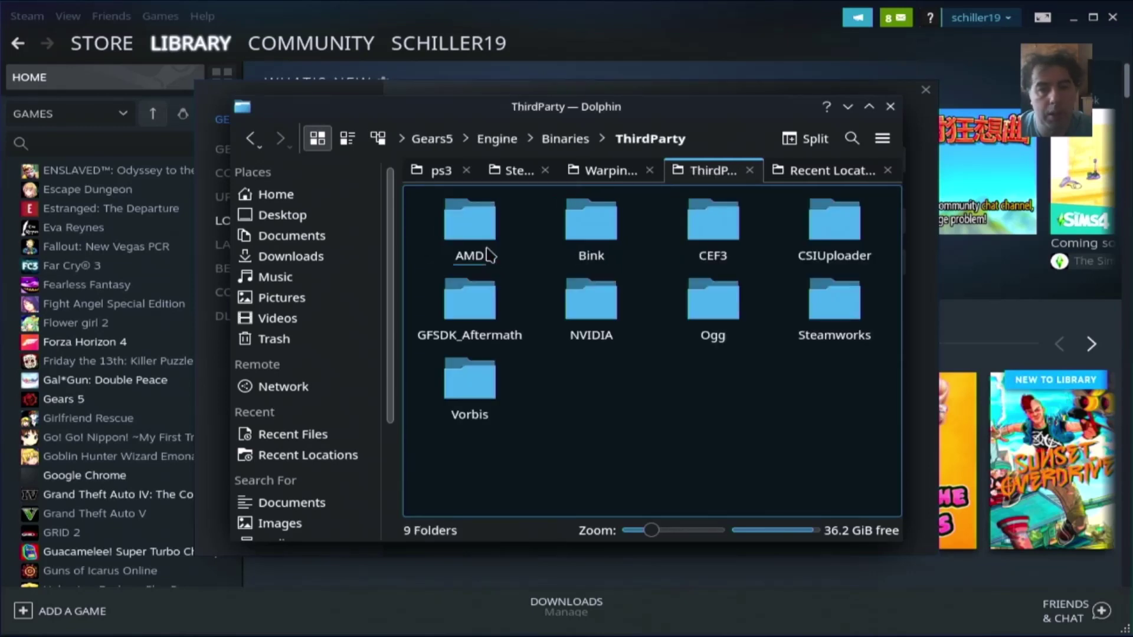
{"action": "left_click", "coordinate": [491, 351]}
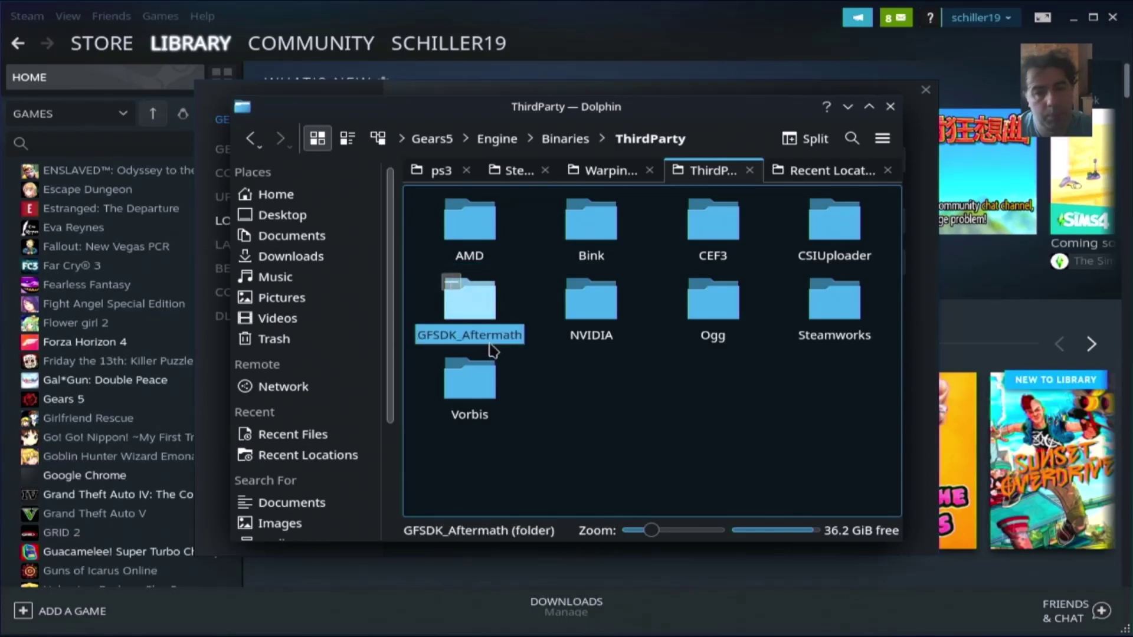
{"action": "double_click", "coordinate": [490, 351]}
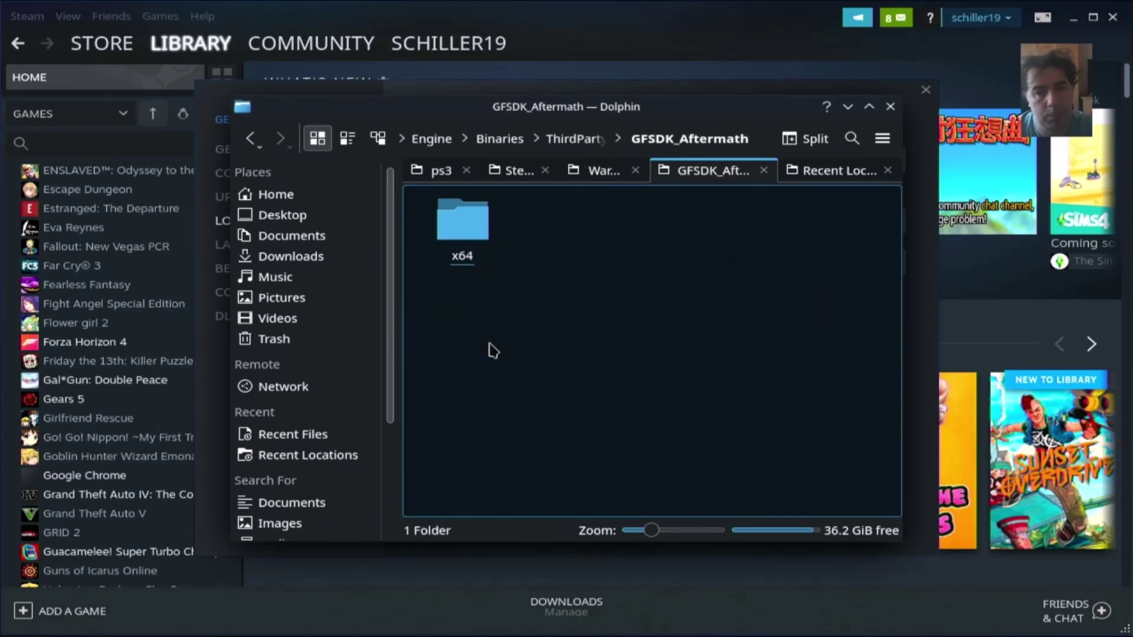
{"action": "double_click", "coordinate": [446, 242]}
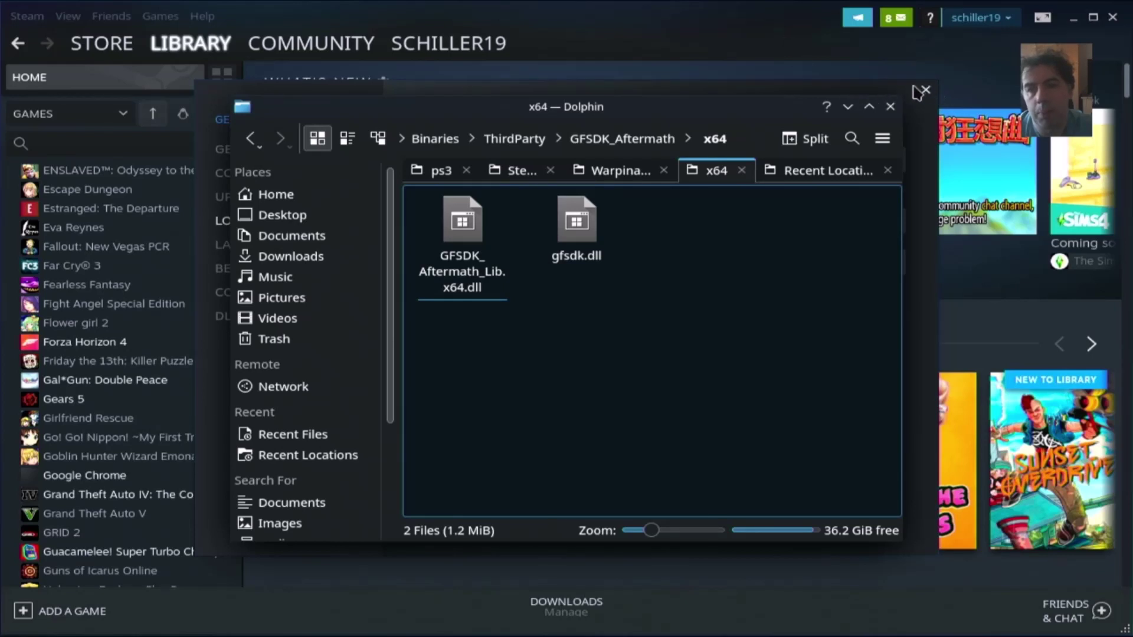
Close the Gears 5 properties and the Steam window, and return to Gaming Mode.
{"action": "left_click", "coordinate": [934, 94]}
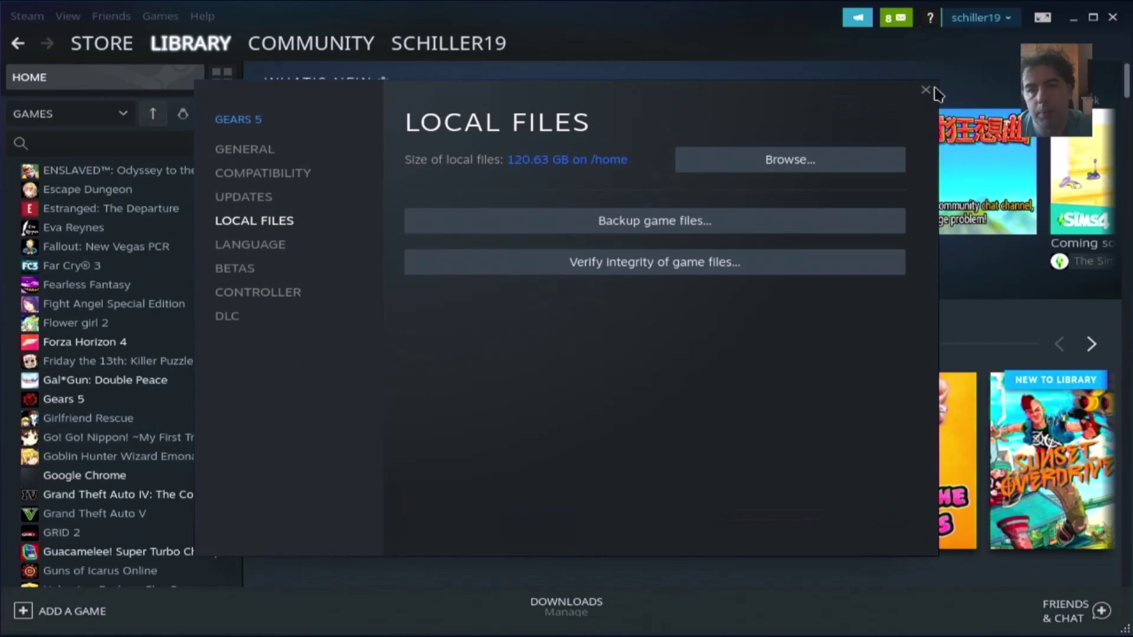
{"action": "left_click", "coordinate": [923, 92]}
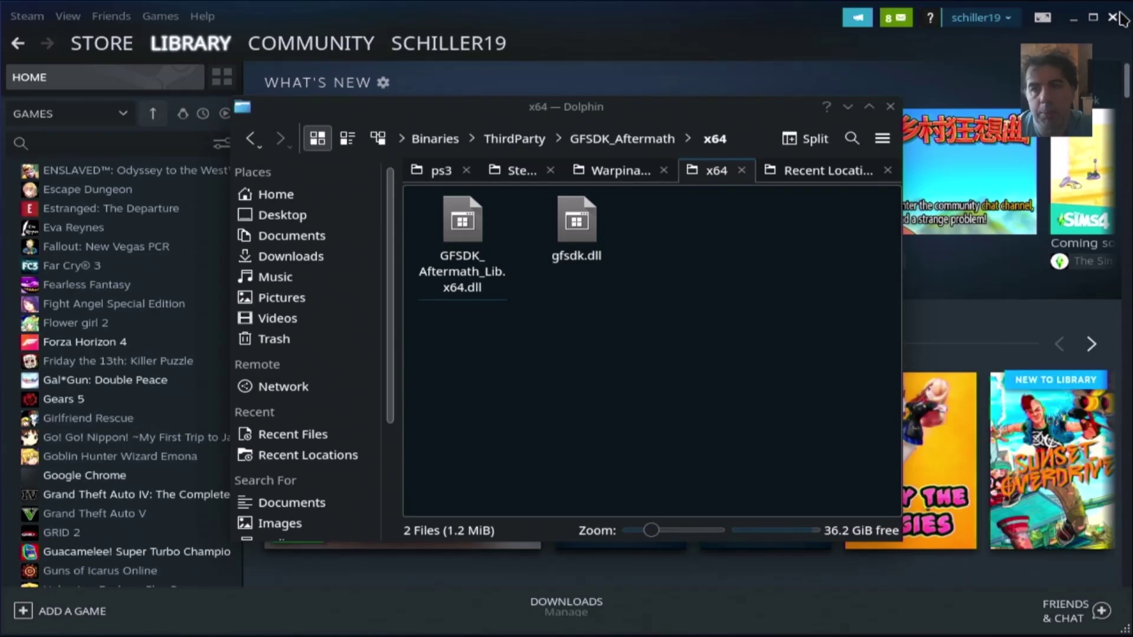
{"action": "left_click", "coordinate": [1114, 18]}
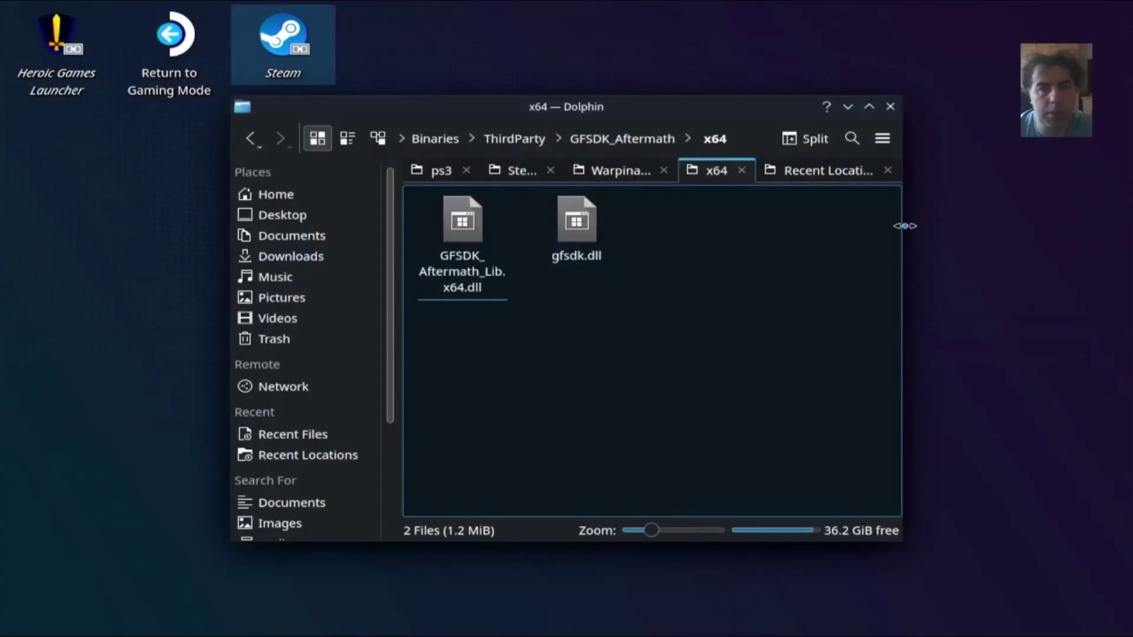
{"action": "left_click", "coordinate": [157, 34]}
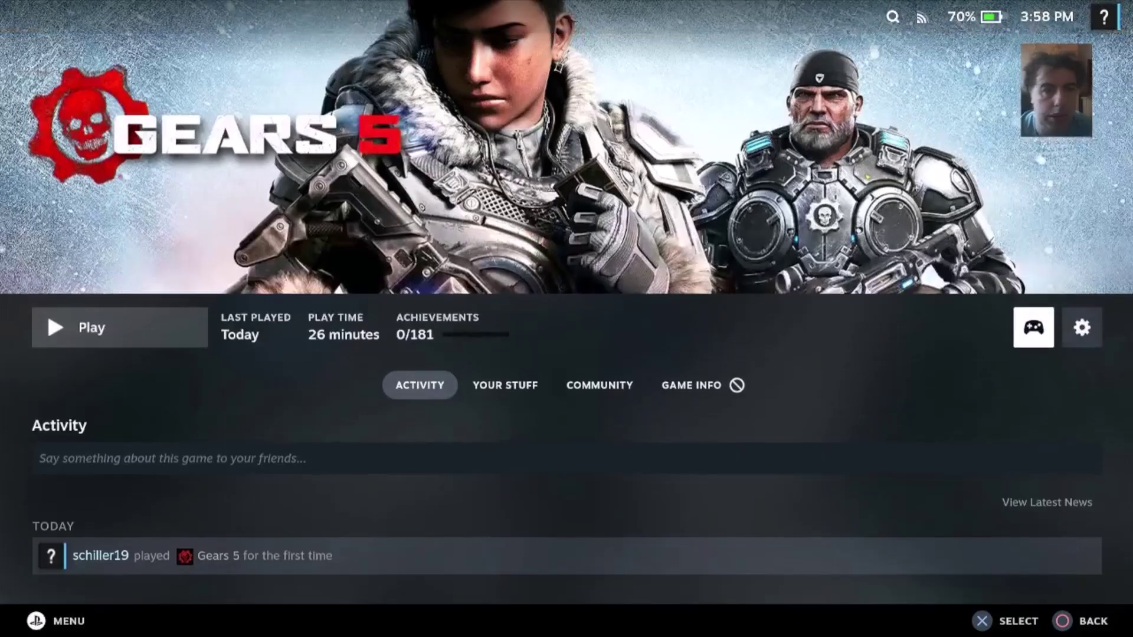
Launch Gears 5 and go through the Xbox sign-in from its title screen.
{"action": "key", "text": "Return"}
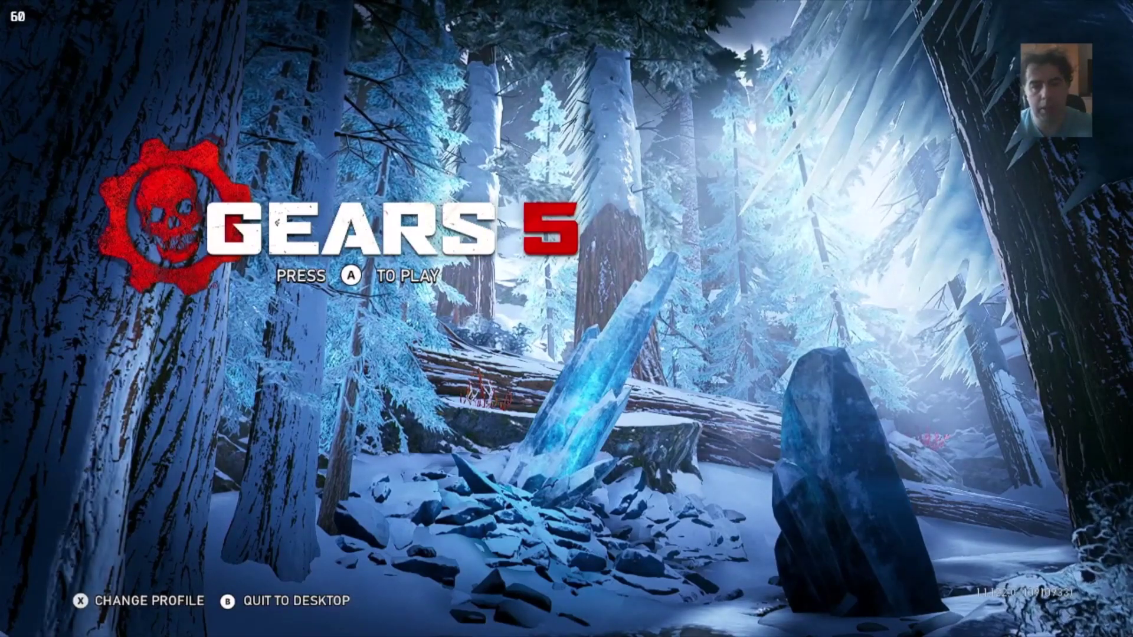
{"action": "key", "text": "Return"}
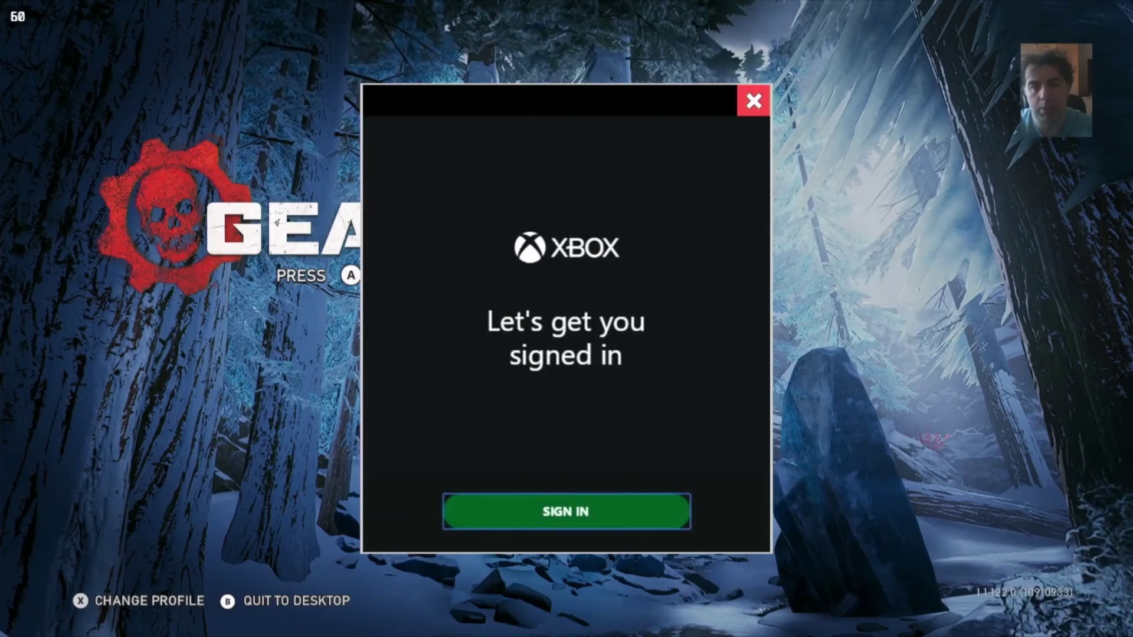
{"action": "key", "text": "Return"}
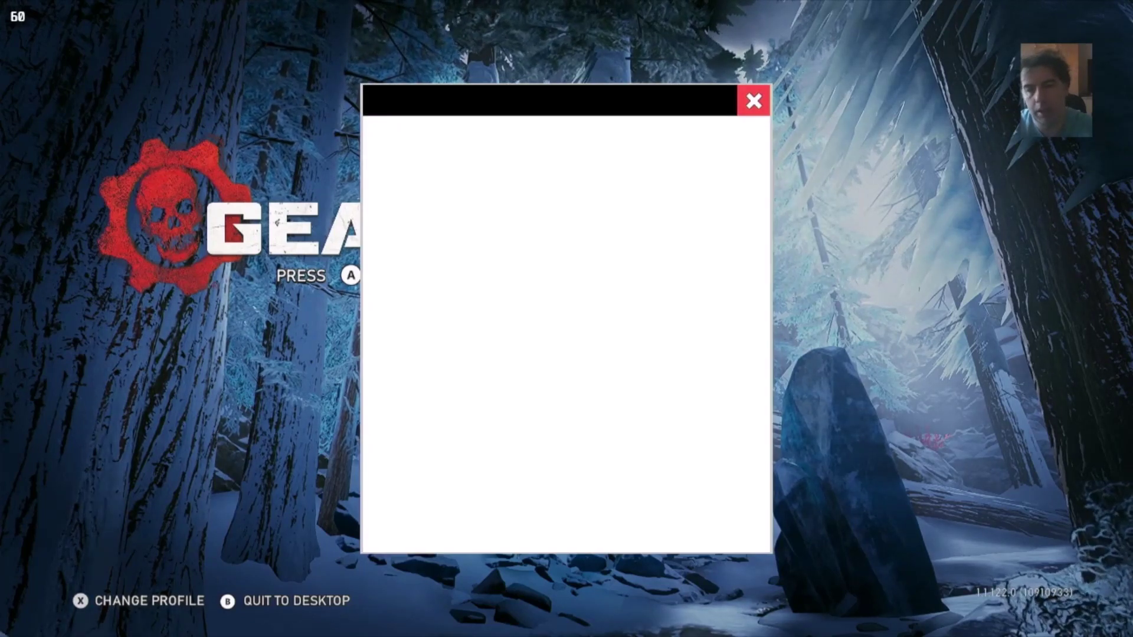
{"action": "key", "text": "Escape"}
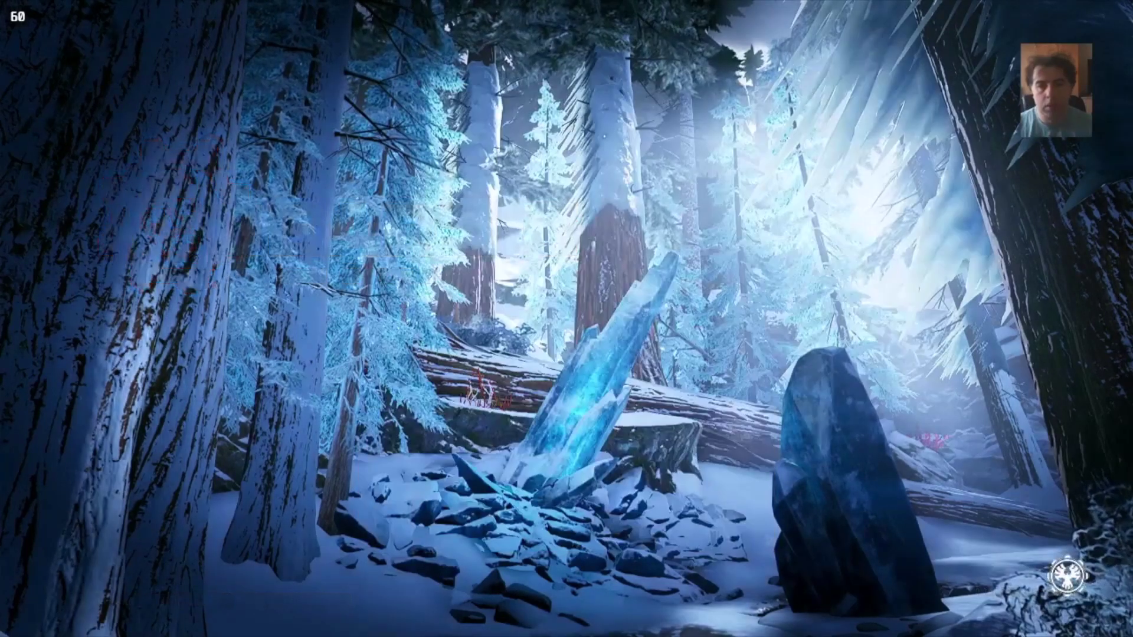